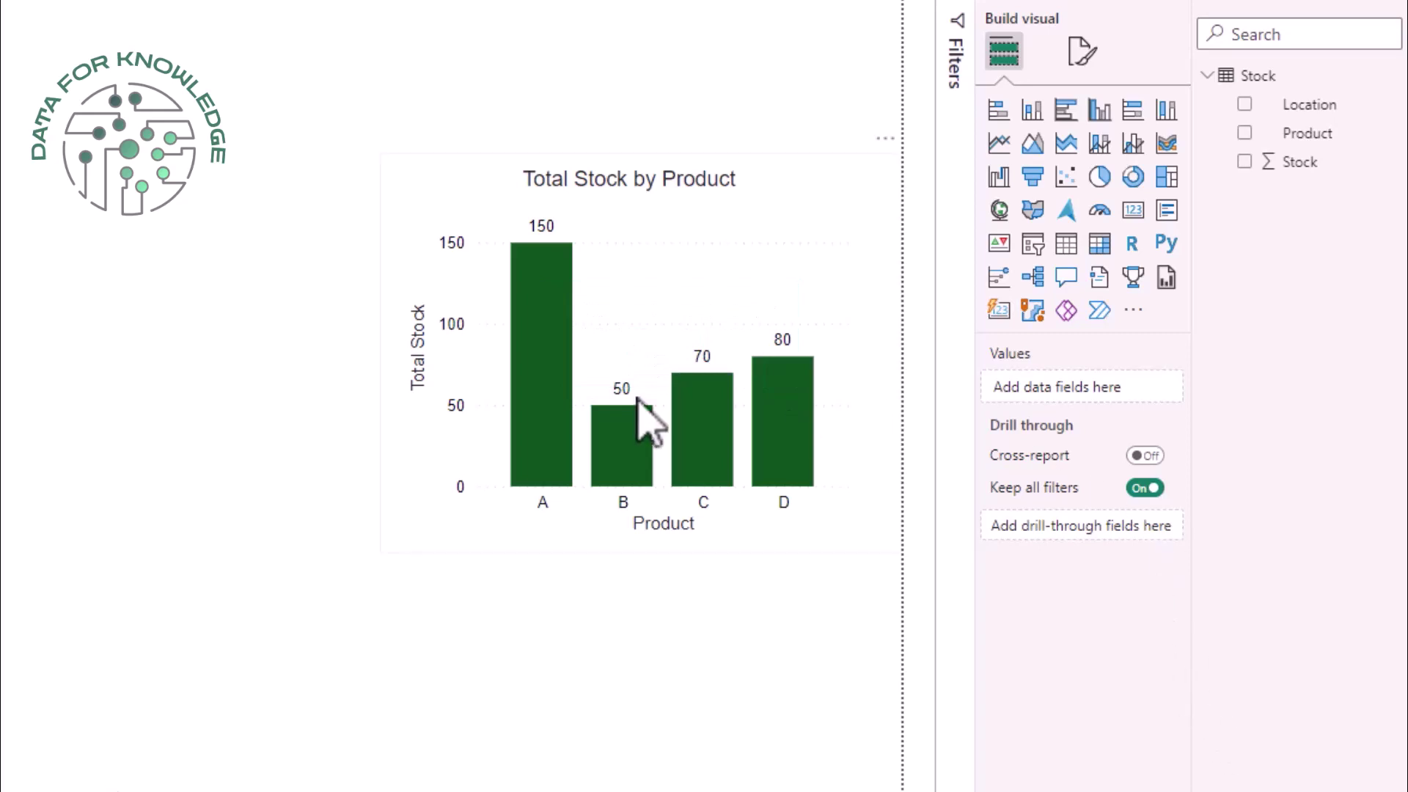
Test the product bar chart by selecting it and highlighting, then clearing, product A.
left_click(525, 393)
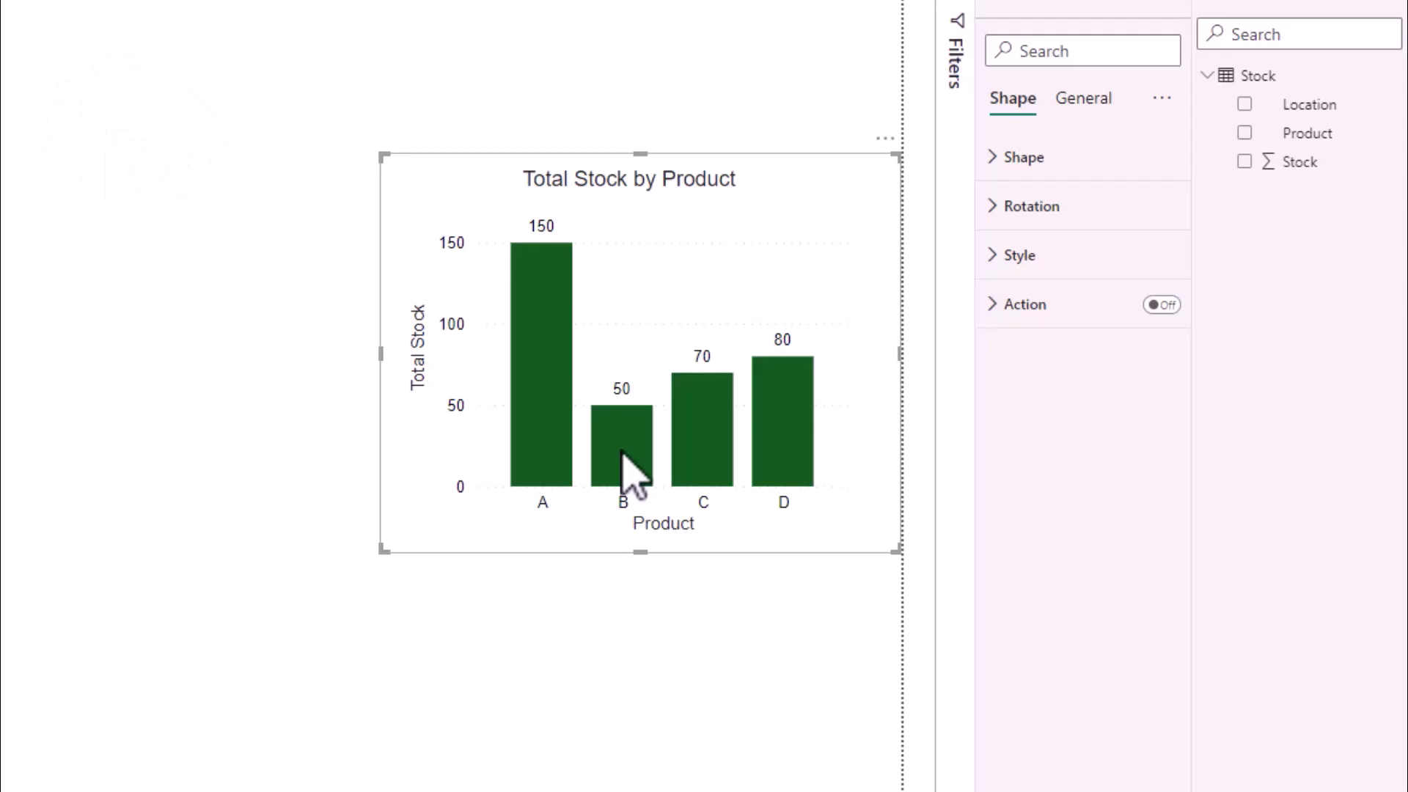
left_click(628, 732)
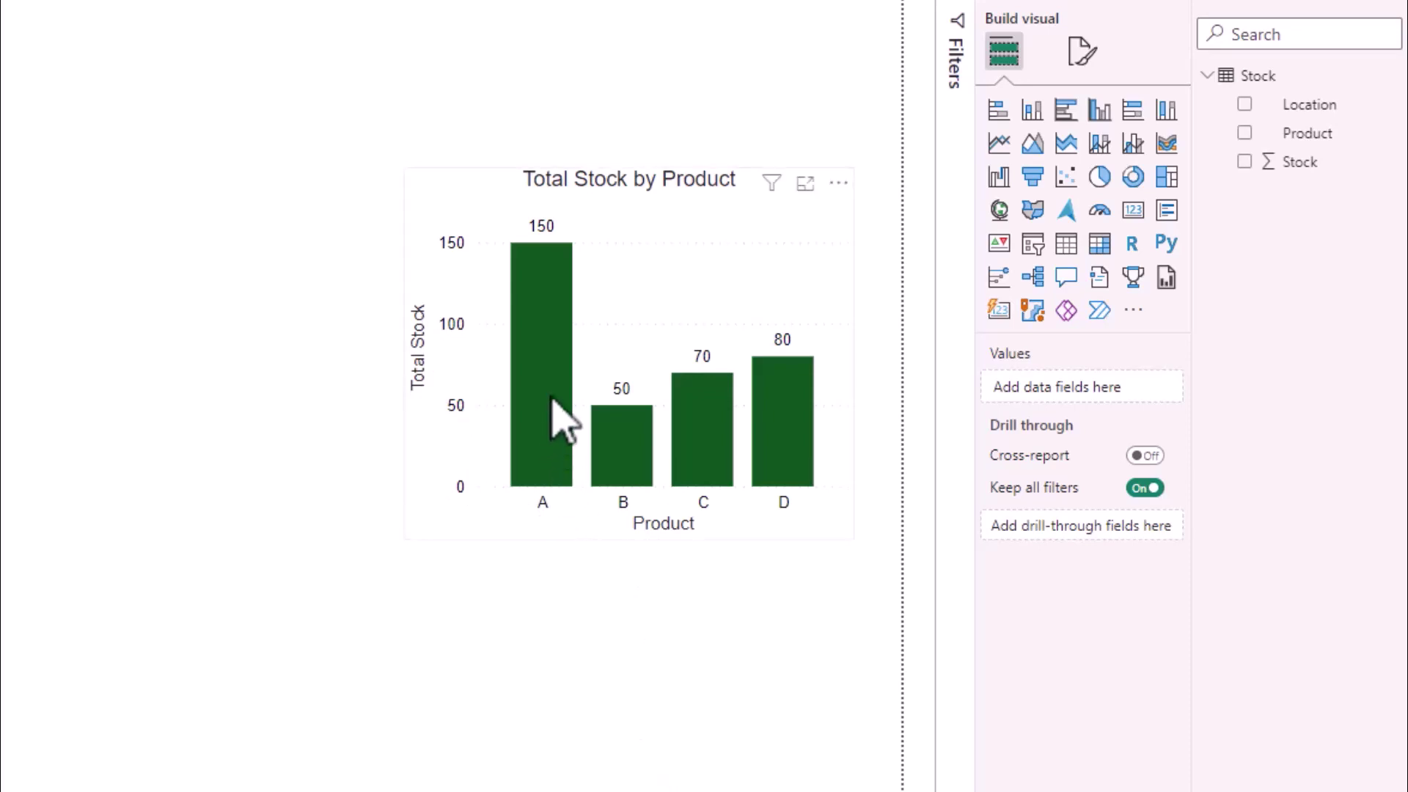
mouse_move(553, 401)
left_click(553, 401)
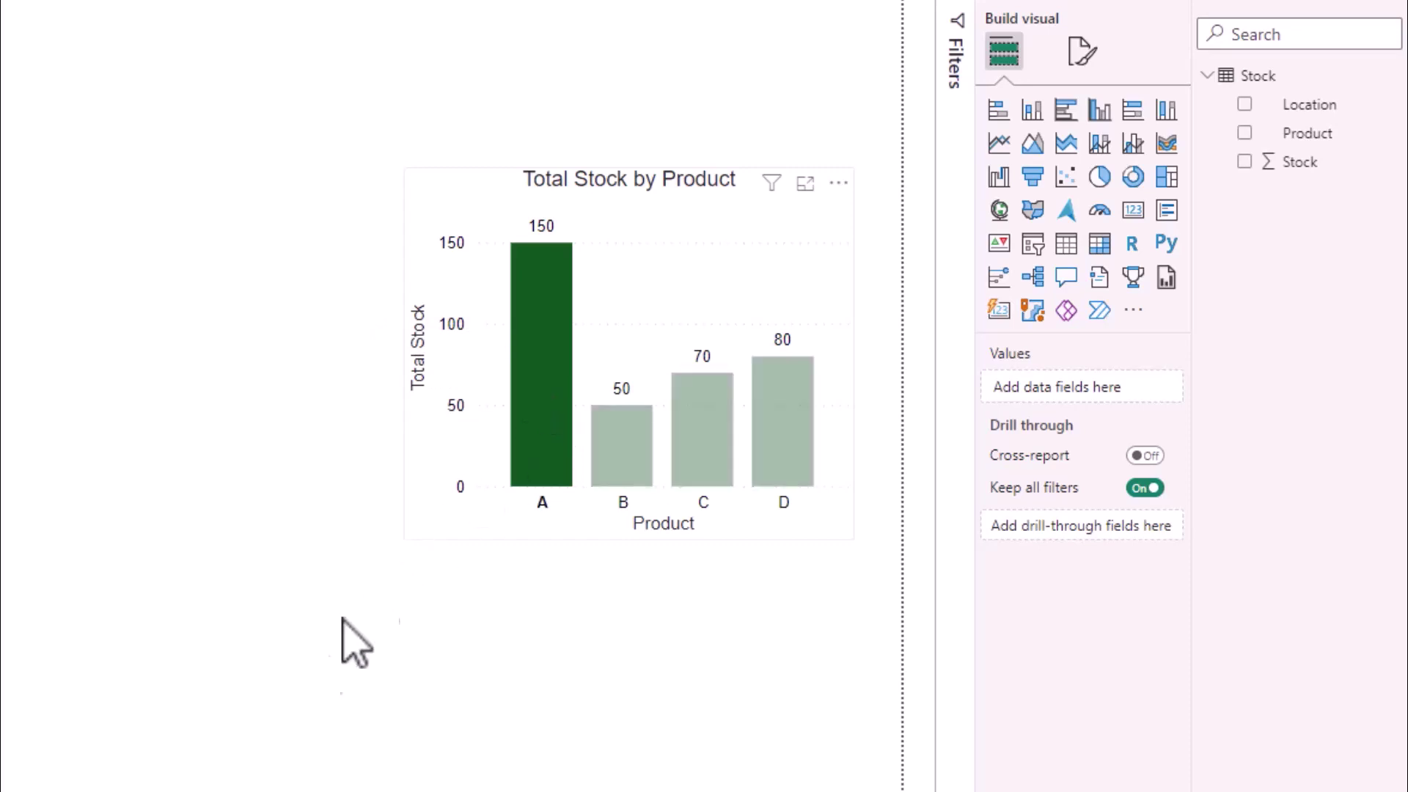
left_click(291, 676)
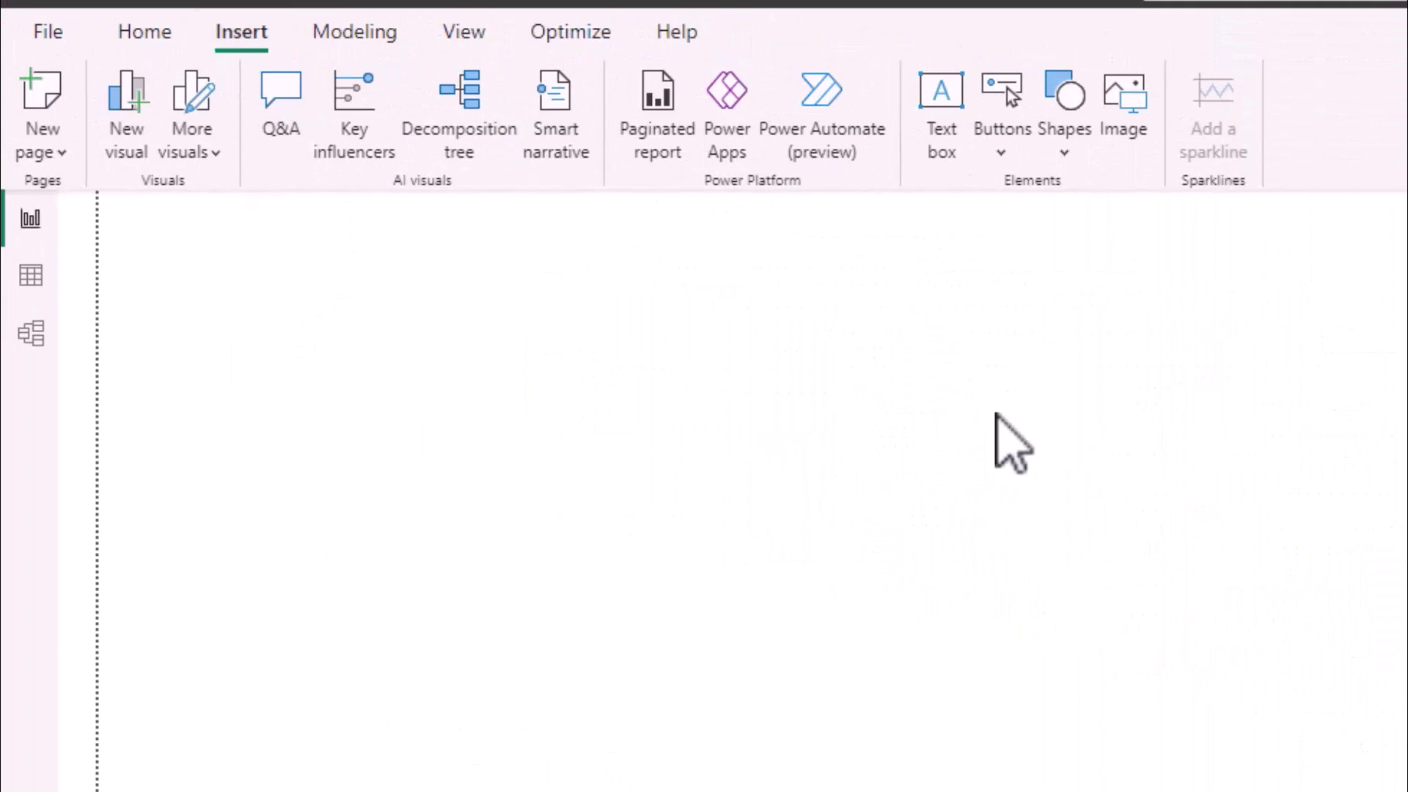
Insert a rectangle shape and stretch it over the whole Total Stock by Product chart.
left_click(1075, 158)
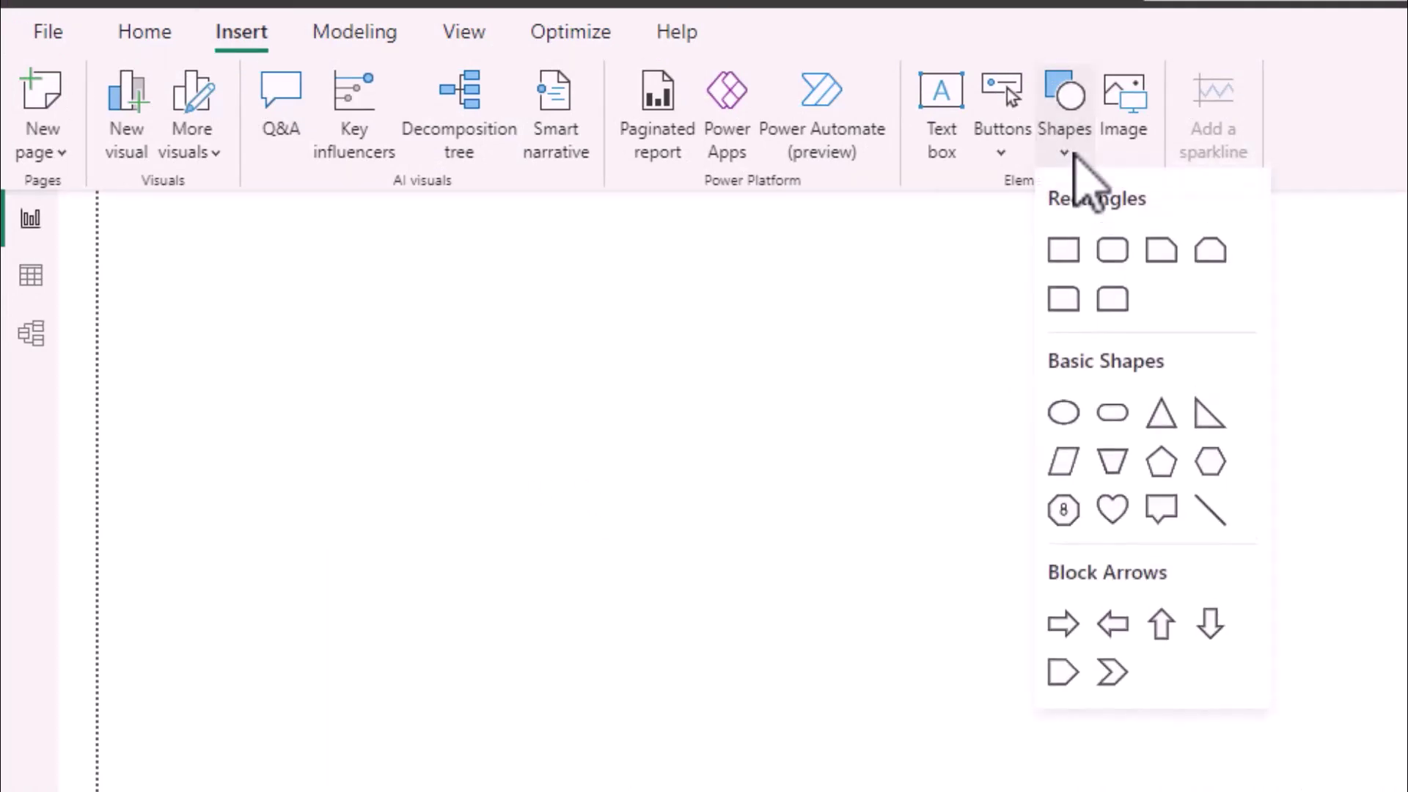
left_click(1065, 251)
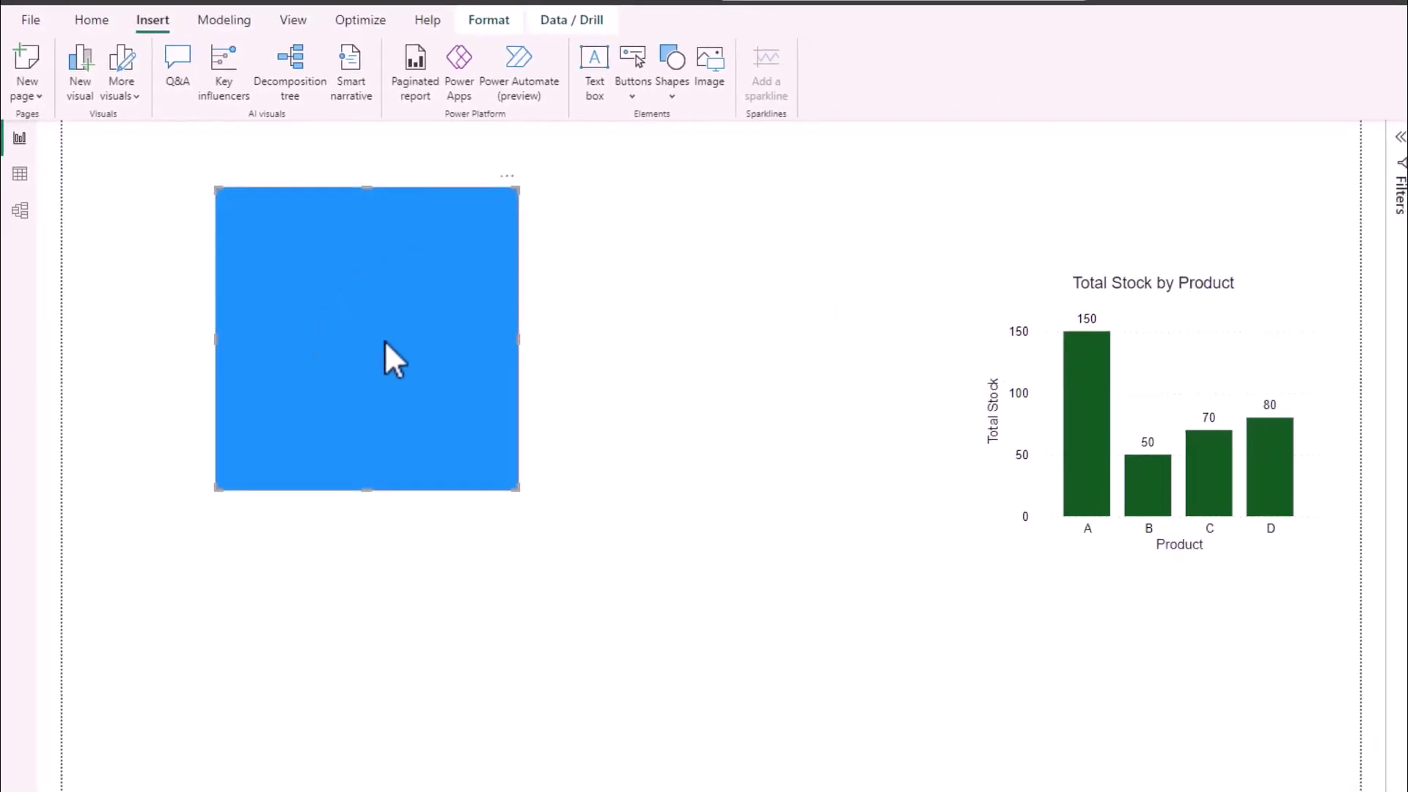
left_click_drag(385, 342, 1076, 403)
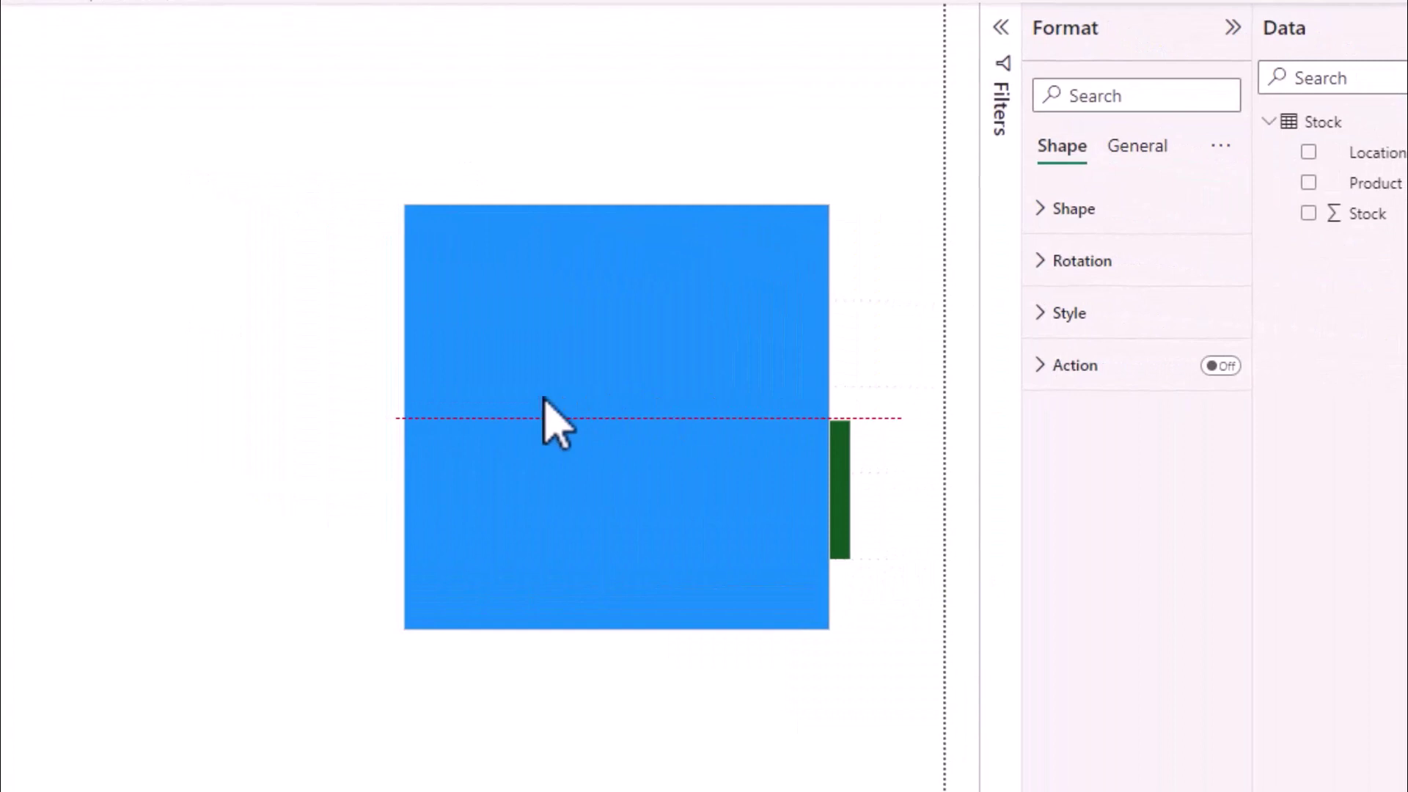
left_click_drag(544, 398, 572, 406)
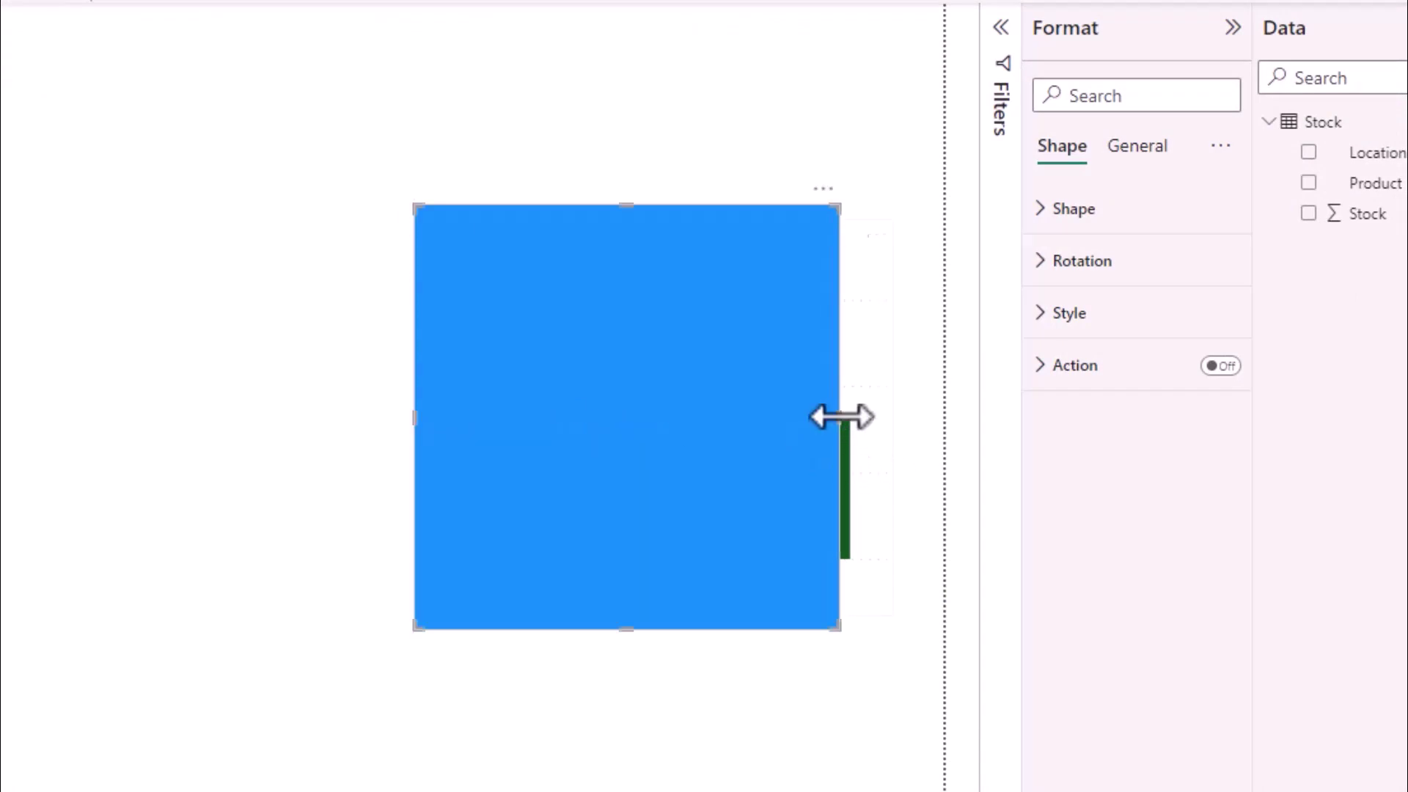
left_click_drag(842, 416, 925, 420)
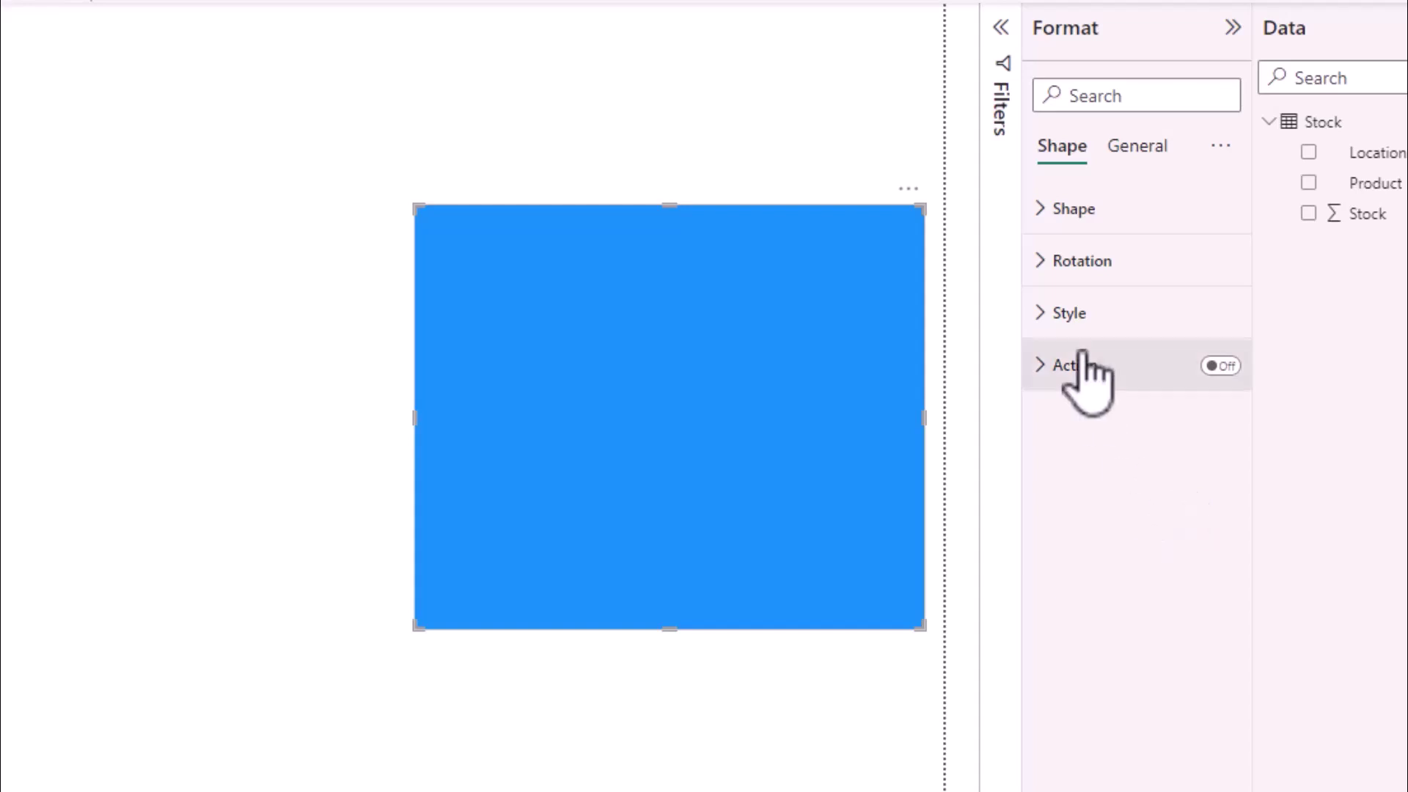
Turn the rectangle's Style fill and border off so it becomes invisible.
left_click(1063, 320)
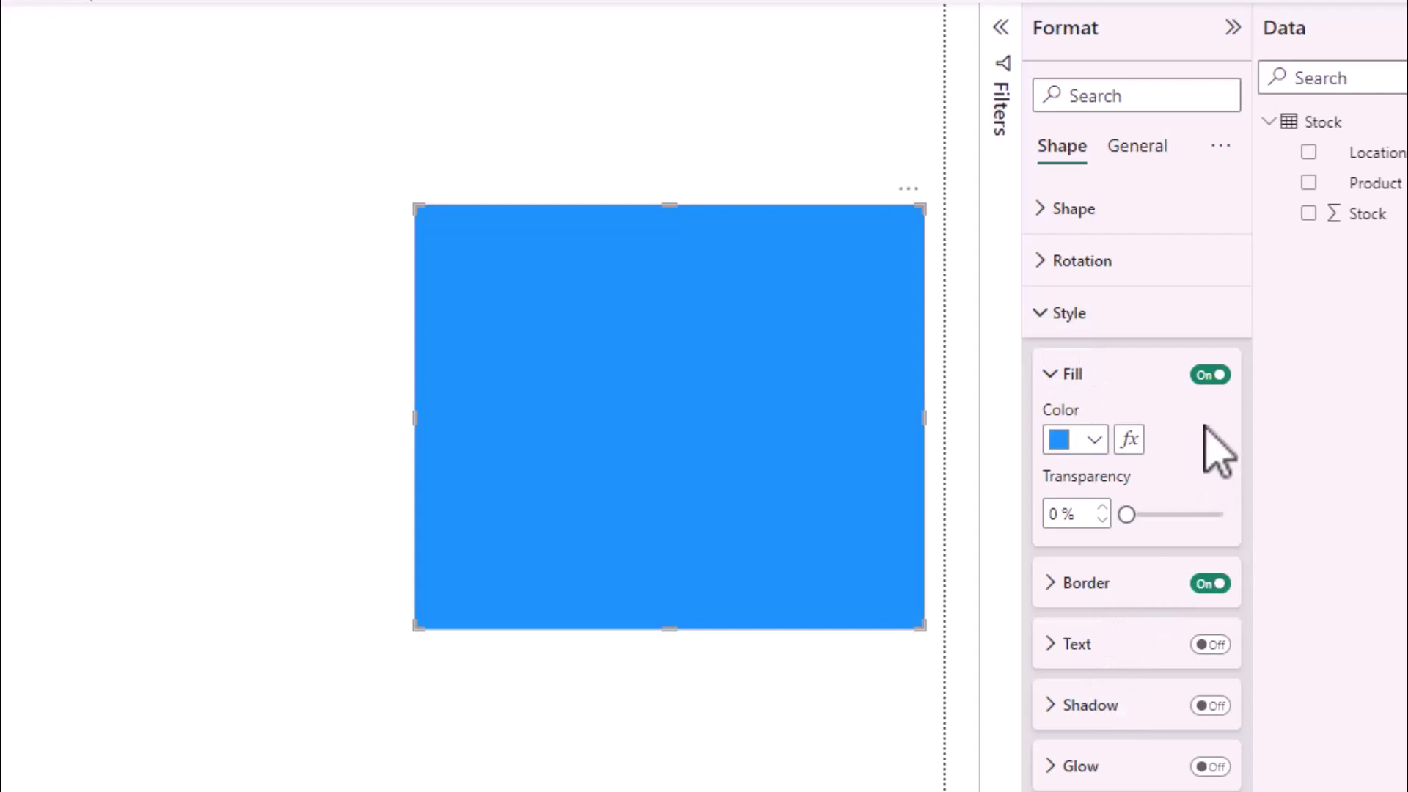
left_click(1203, 376)
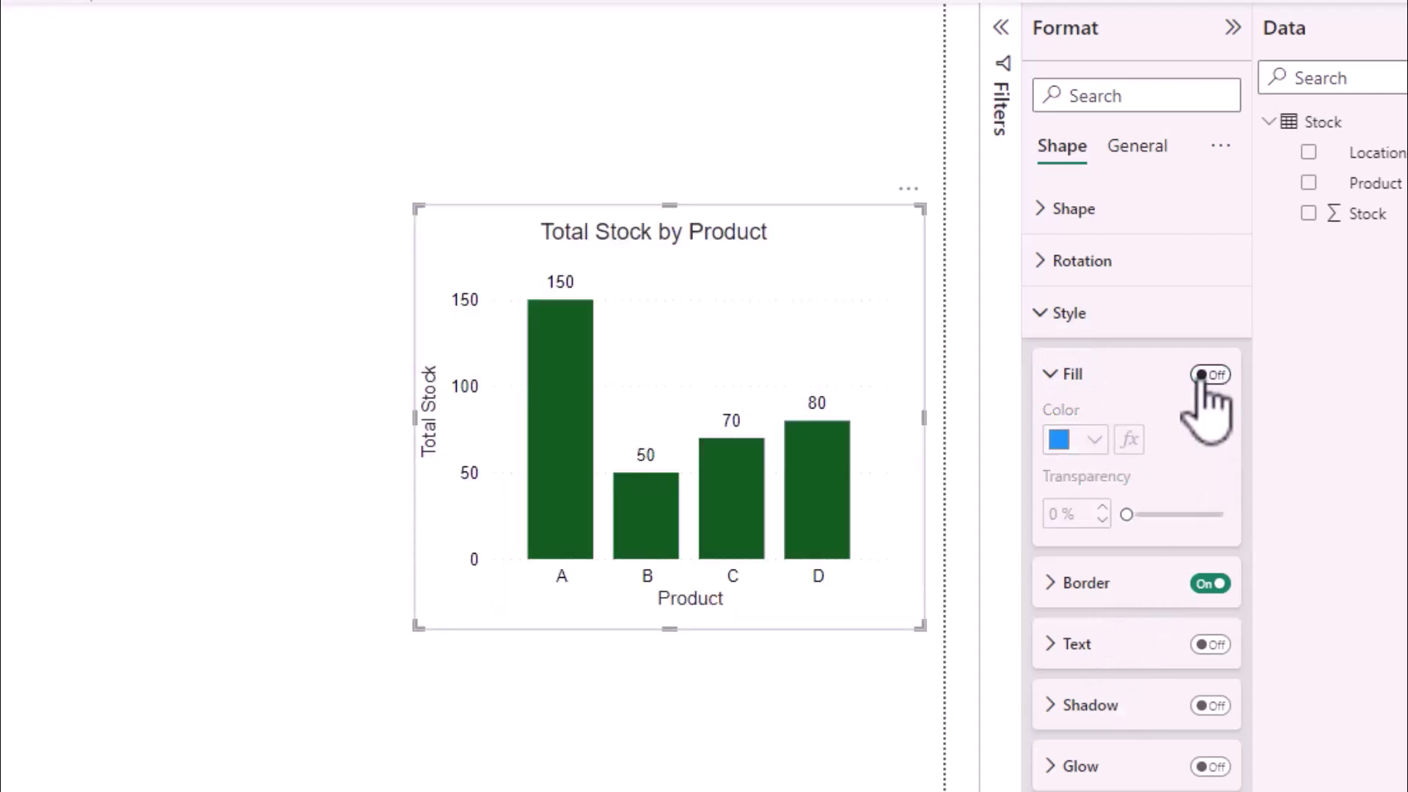
left_click(1207, 585)
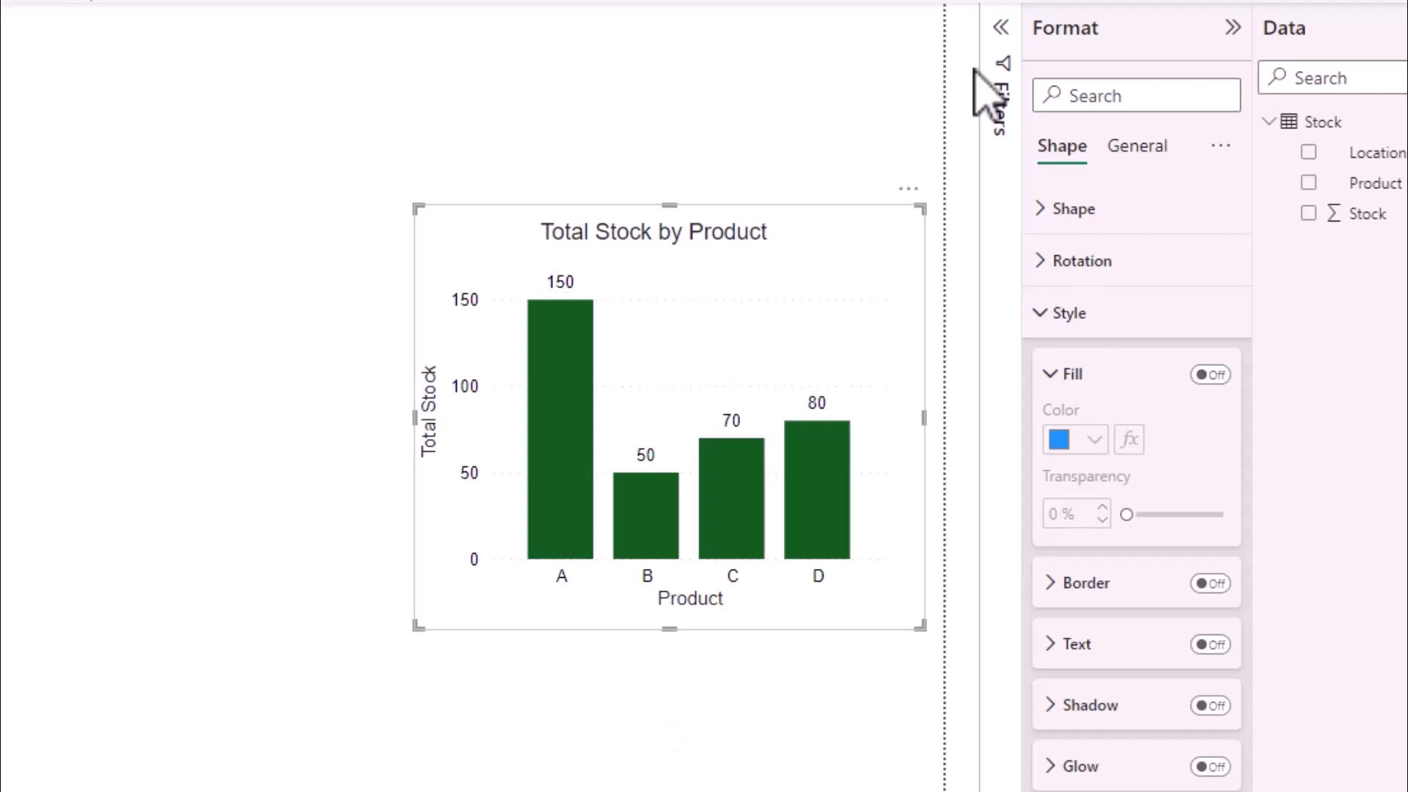
Group the invisible rectangle with the product chart and drag the group left on the page.
left_click(783, 424)
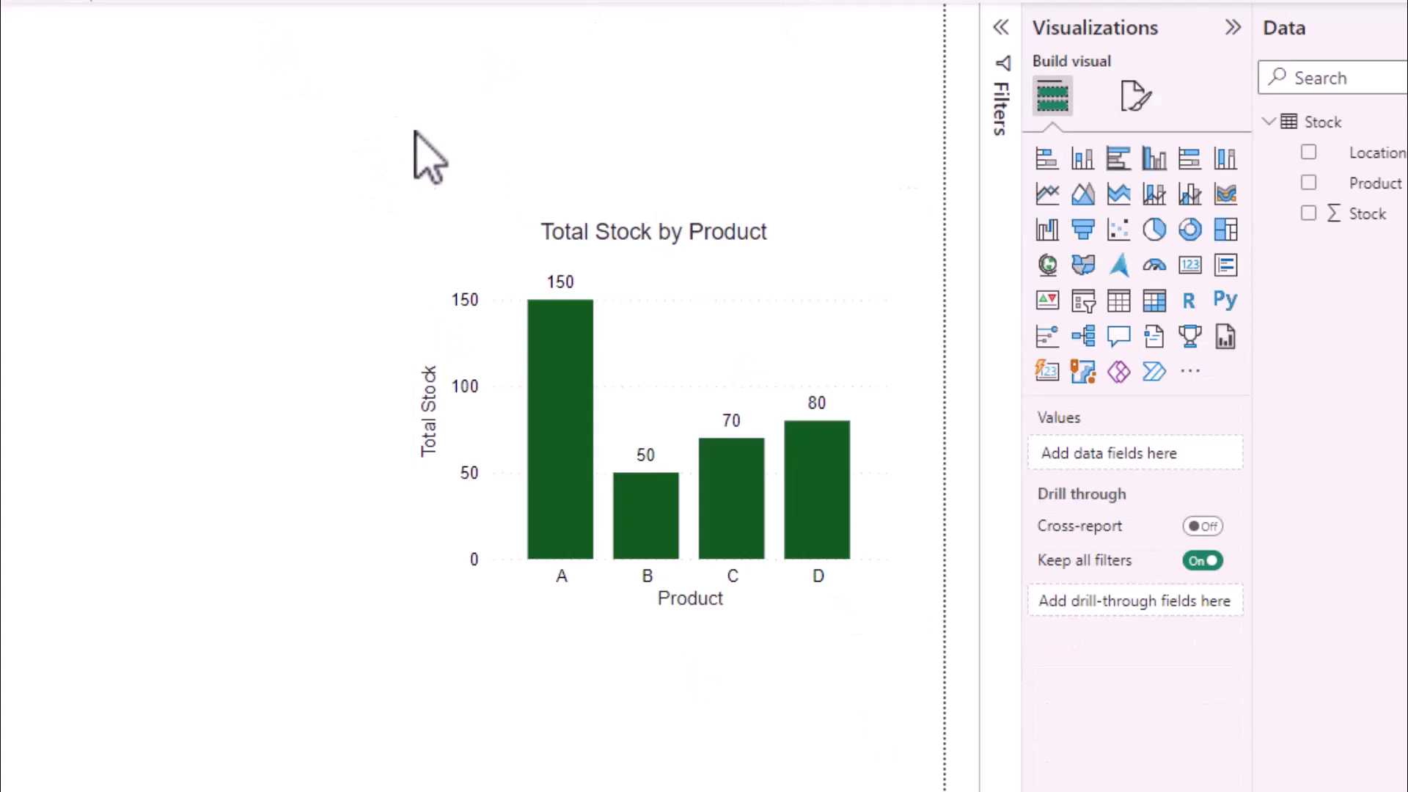
mouse_move(352, 184)
left_mouse_down()
mouse_move(541, 220)
mouse_move(961, 635)
mouse_move(947, 745)
mouse_move(858, 575)
left_mouse_up()
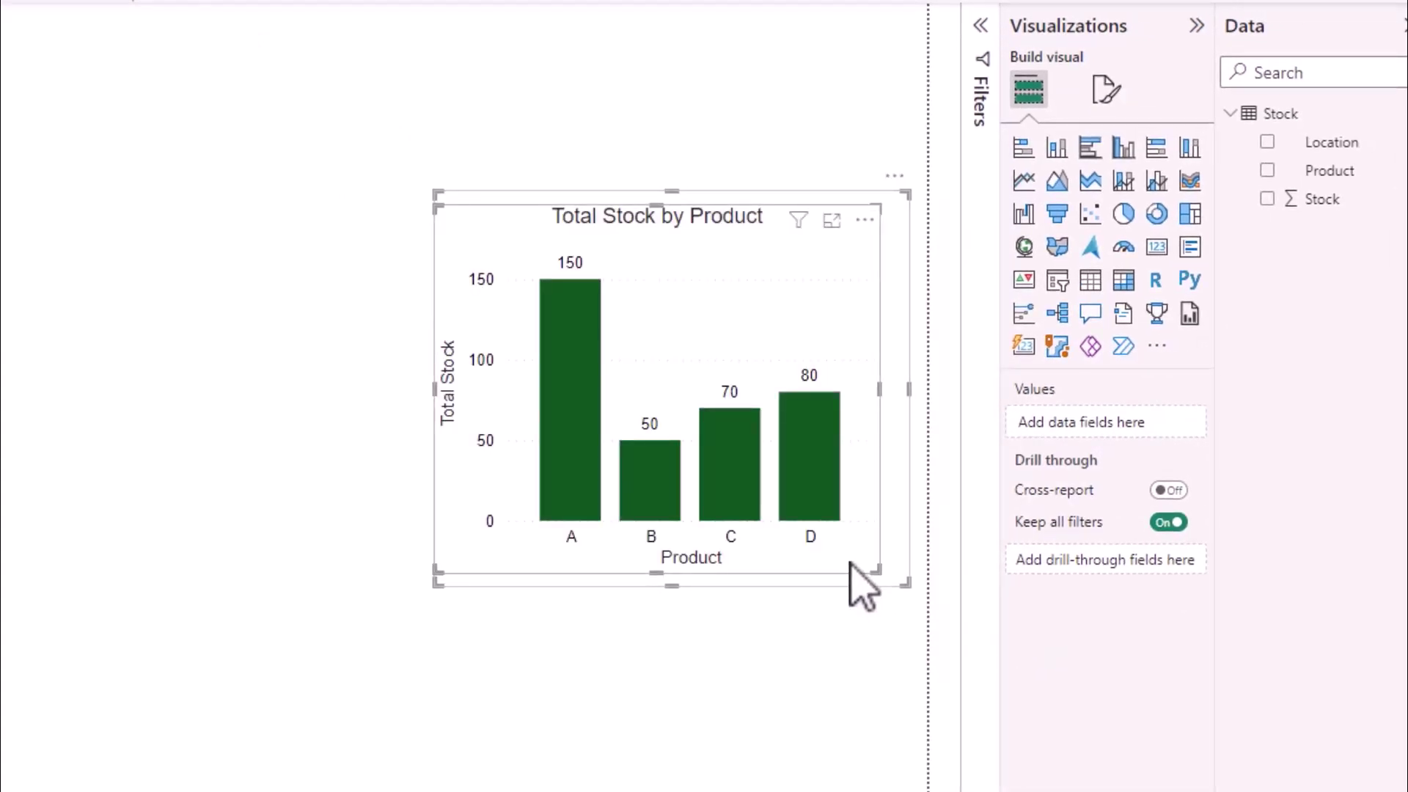
right_click(851, 563)
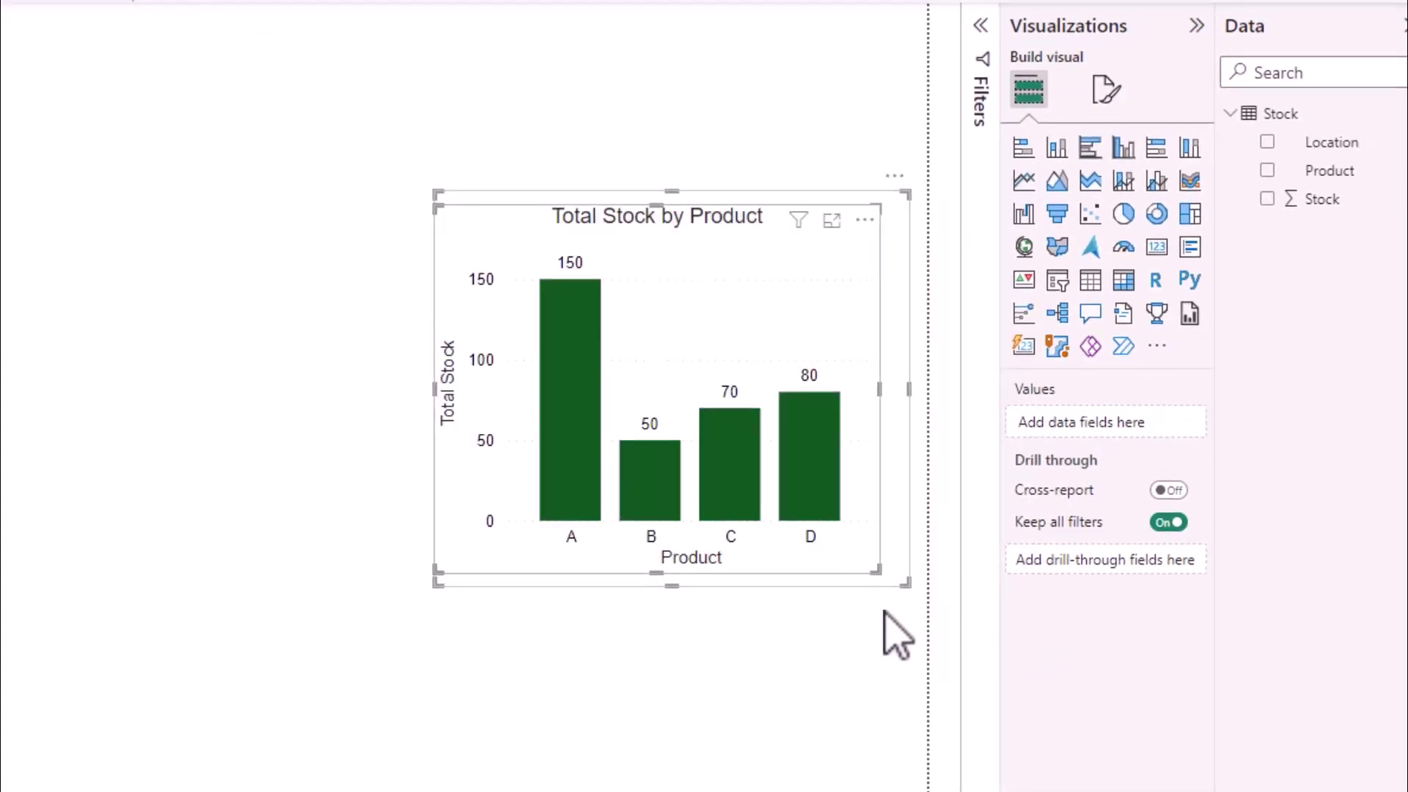
mouse_move(905, 637)
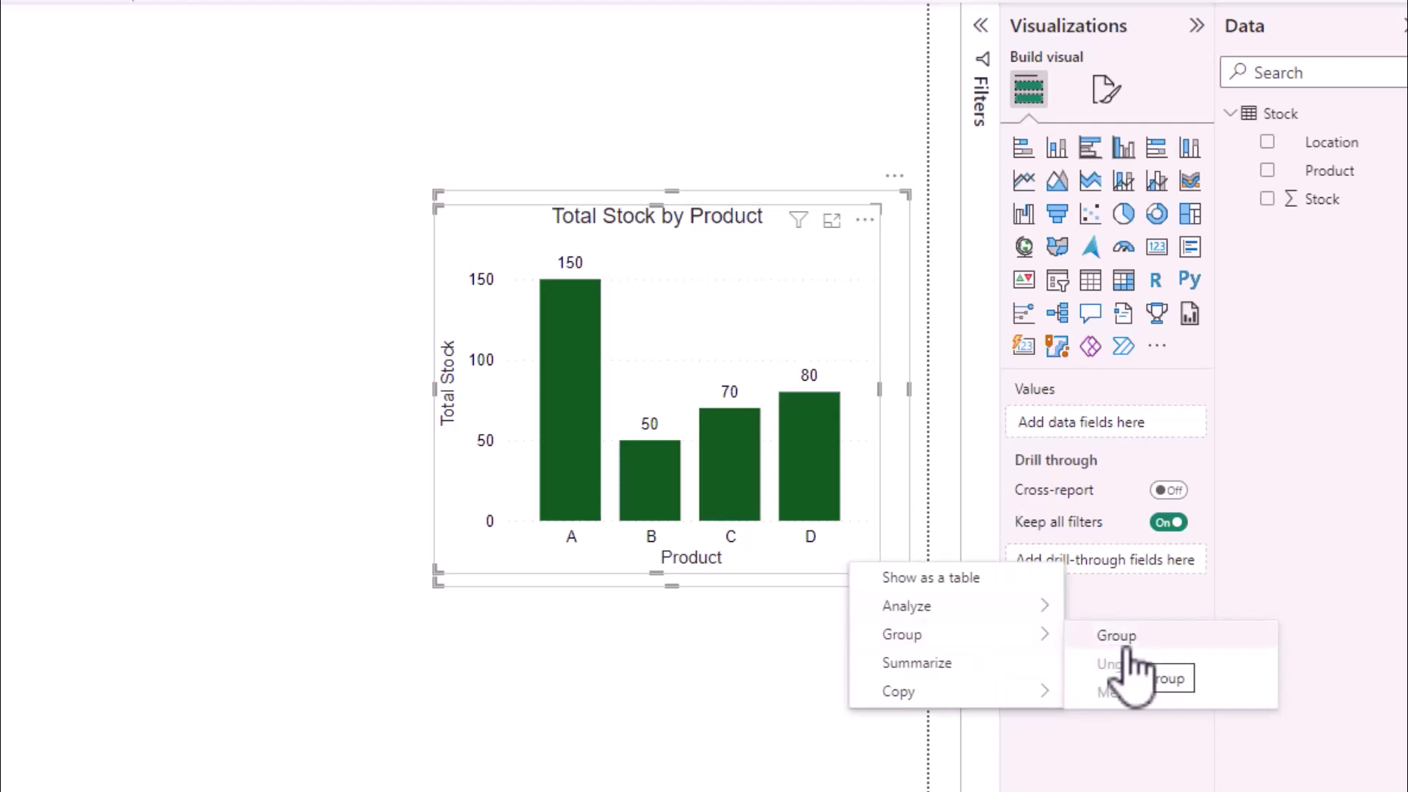
left_click_drag(627, 580, 576, 594)
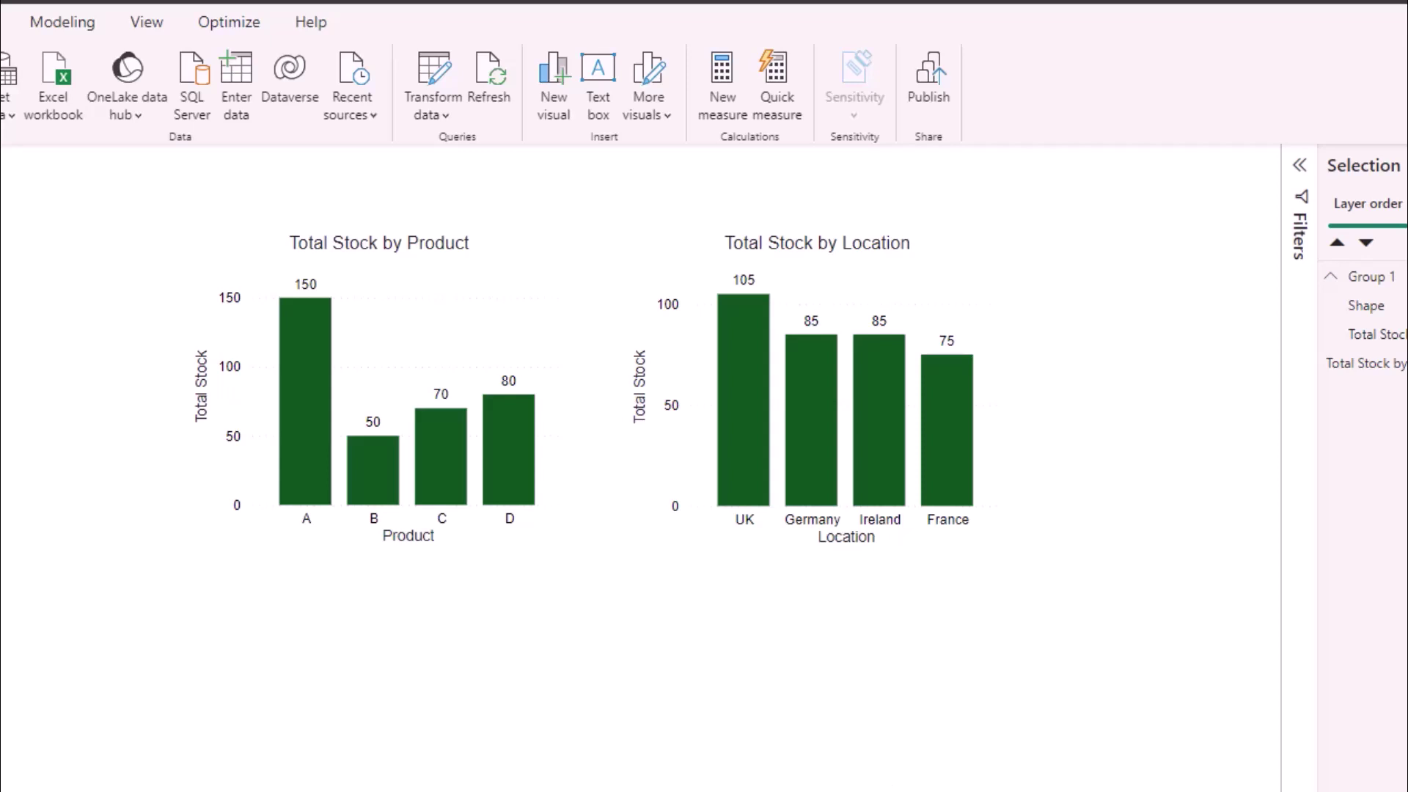
left_click(390, 357)
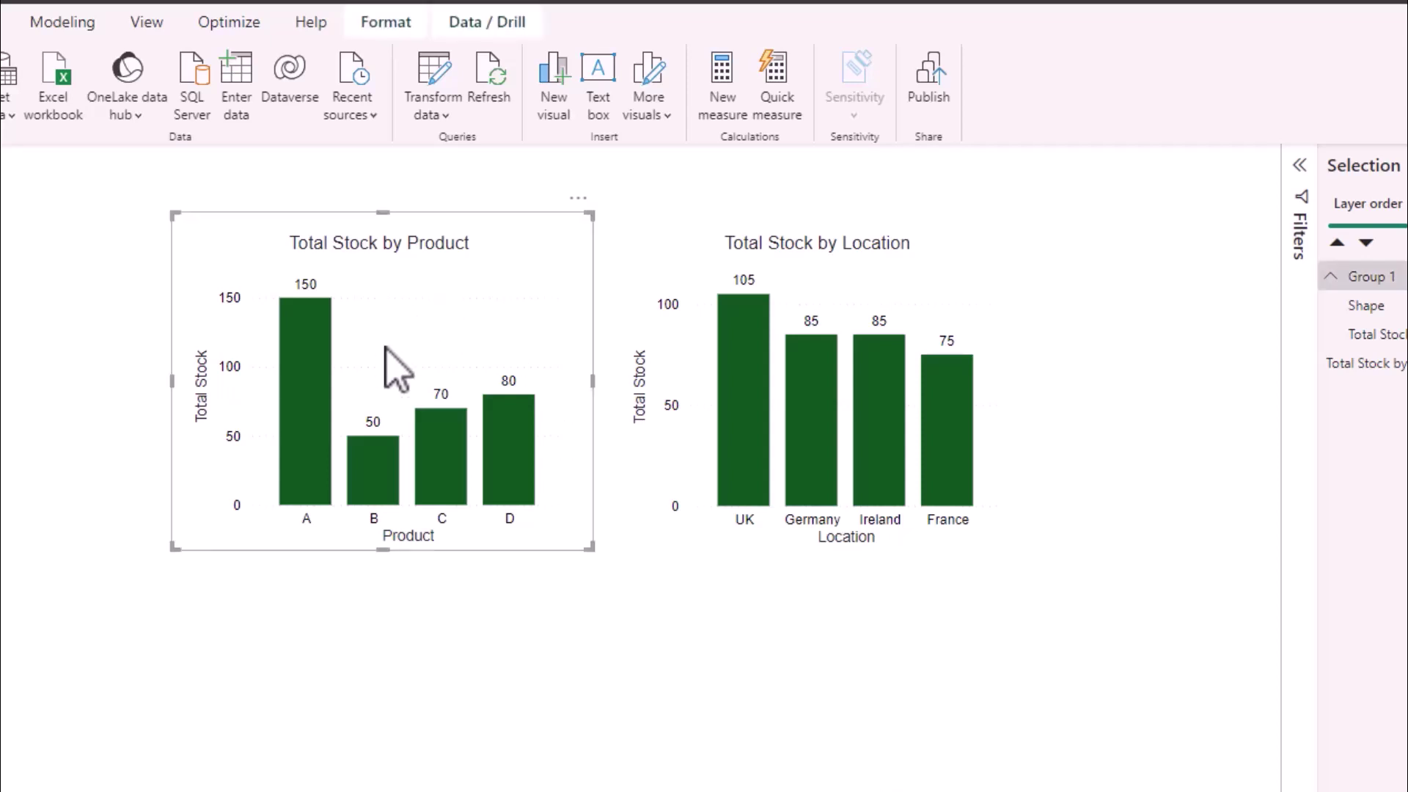
left_click(460, 492)
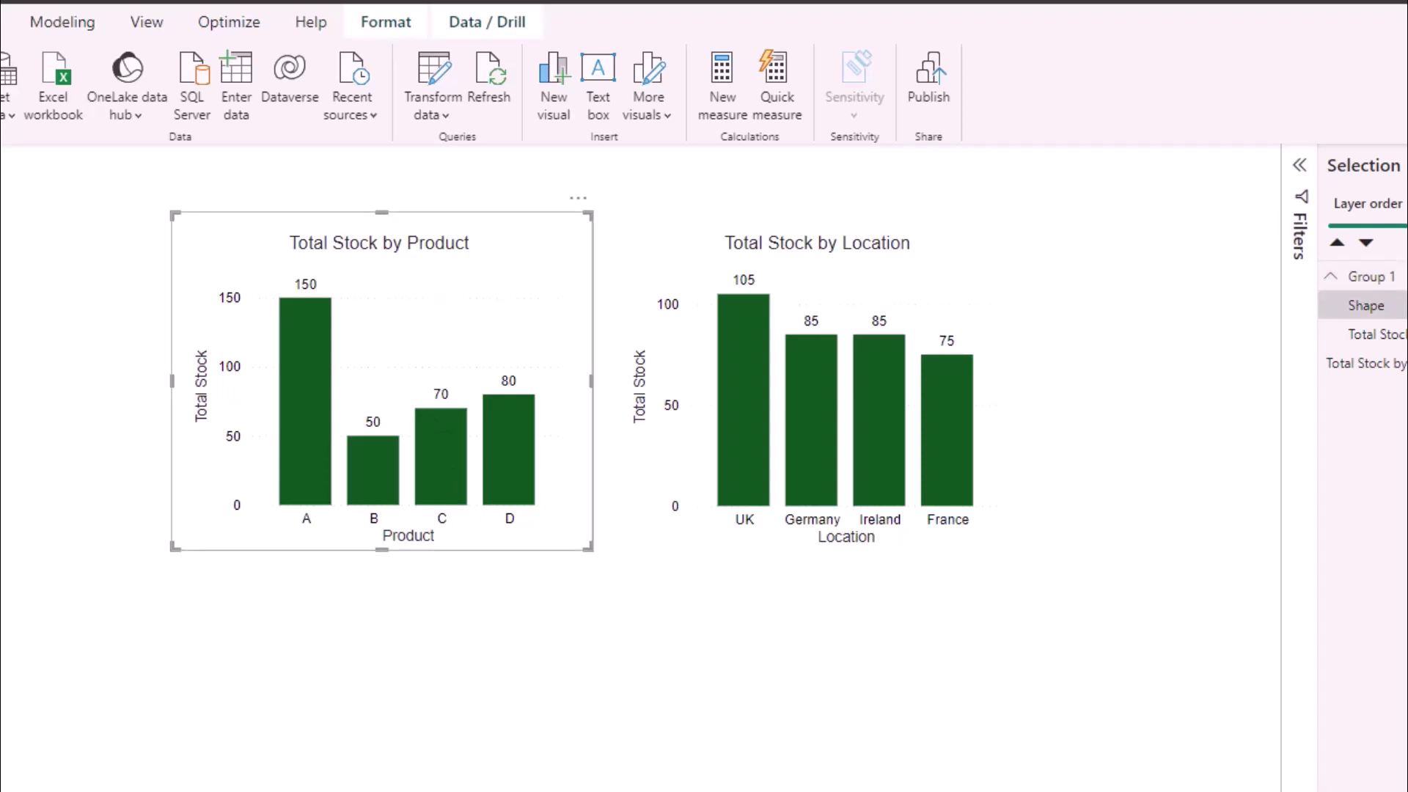
mouse_move(892, 439)
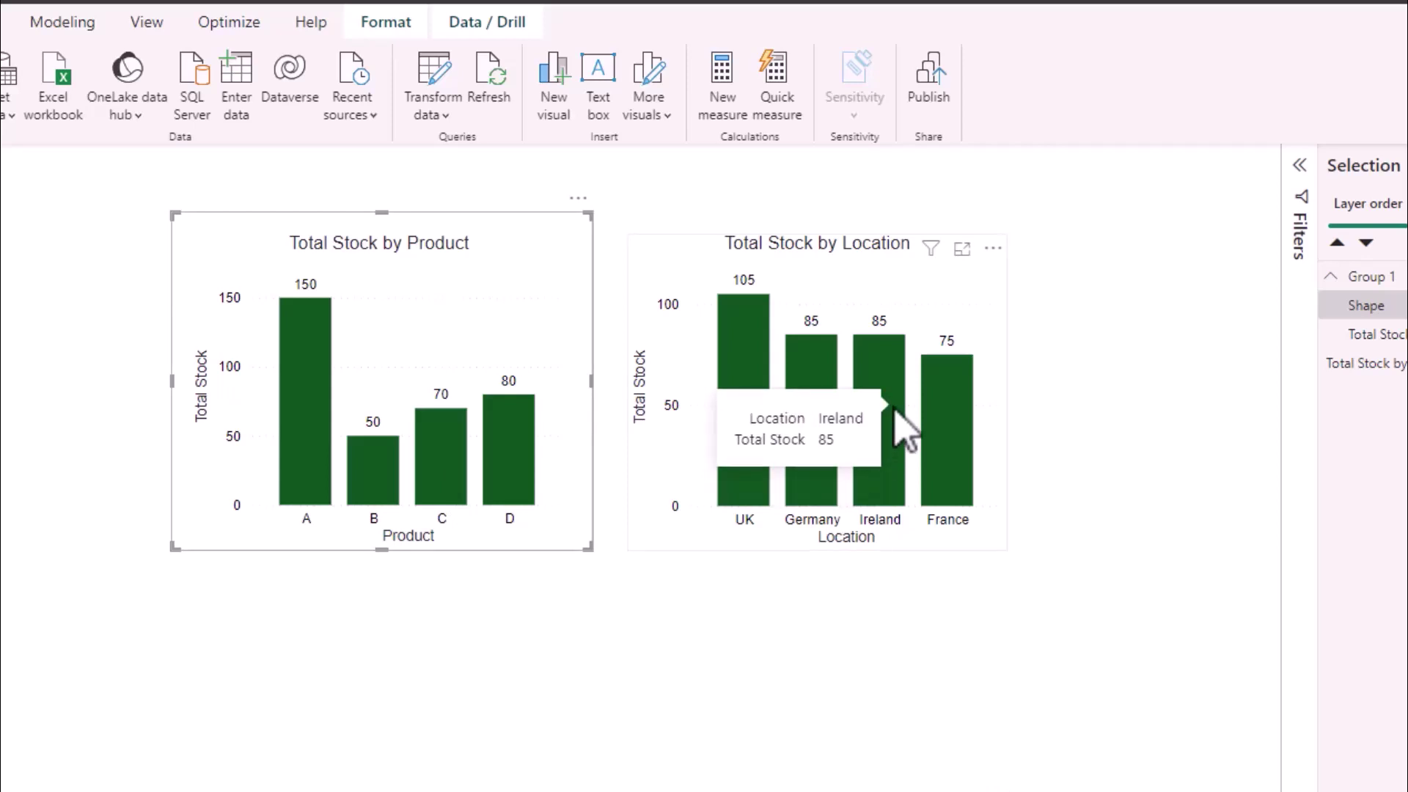
left_click(894, 409)
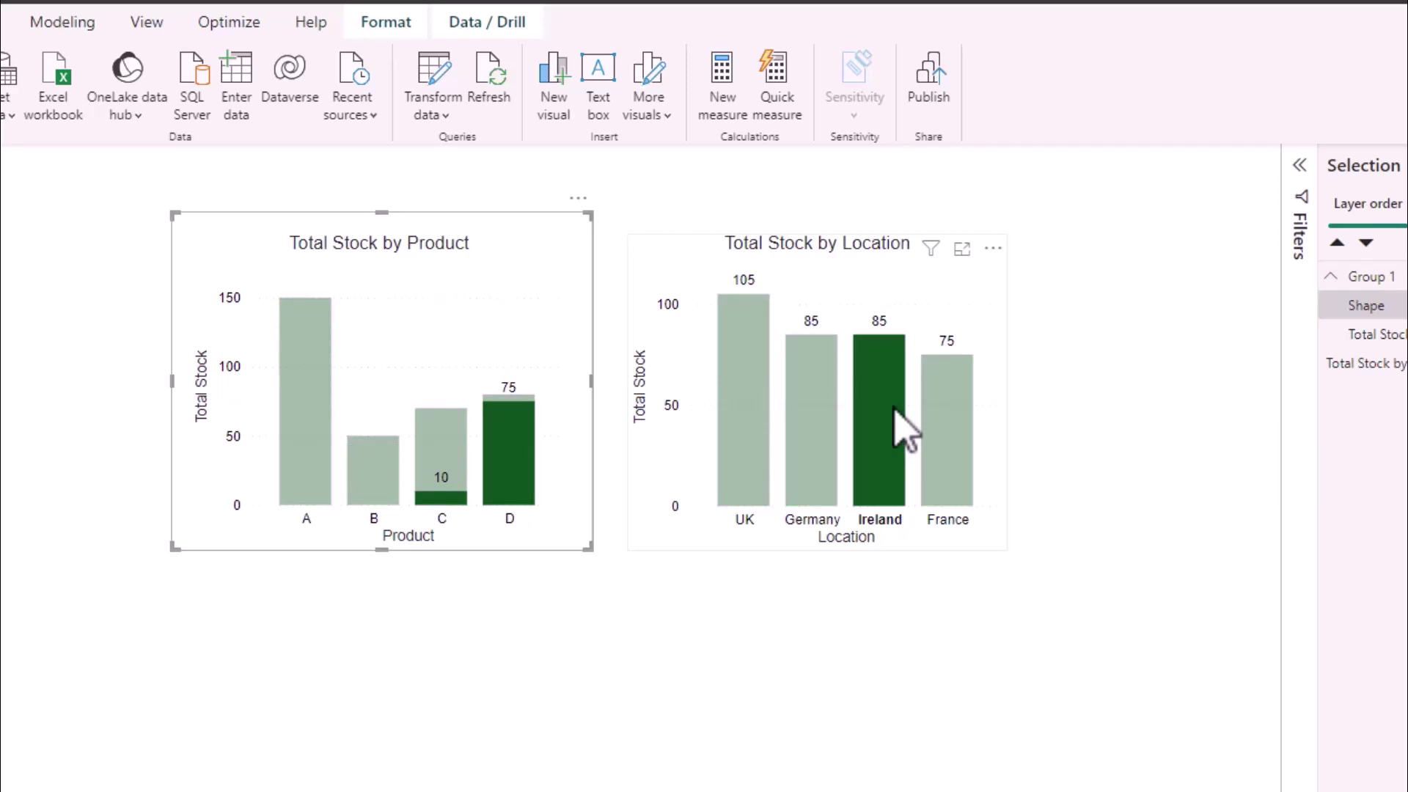
left_click(893, 409)
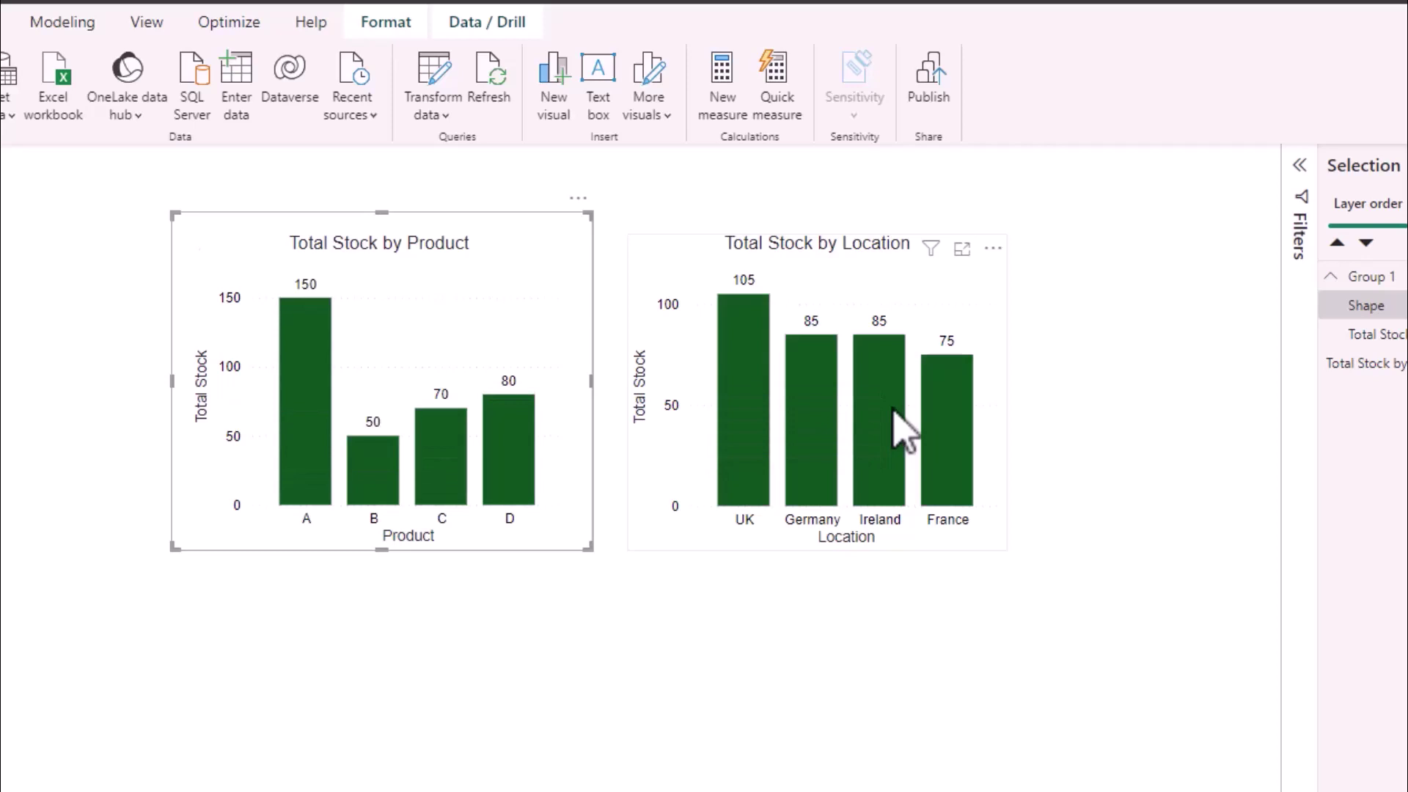
left_click(722, 284)
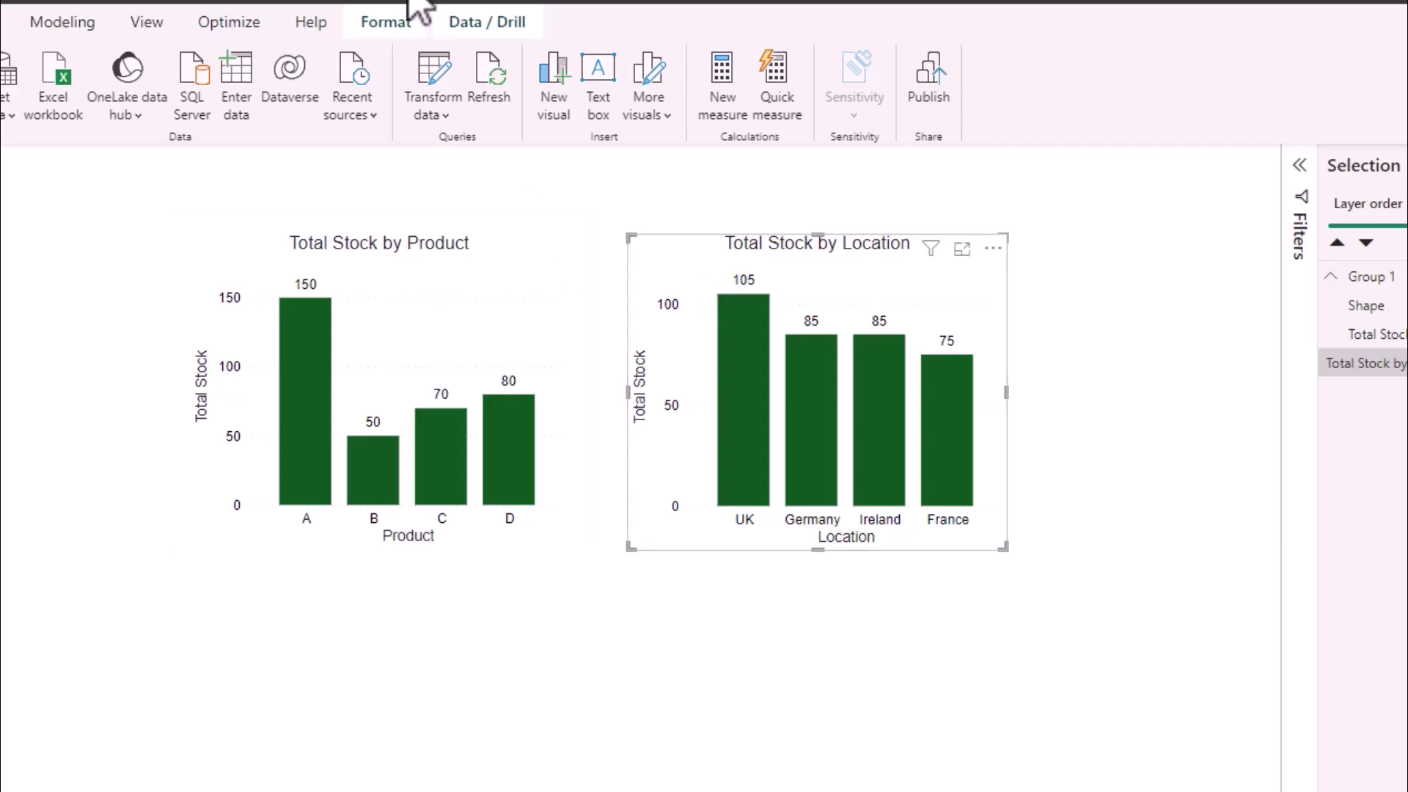
Turn on Edit interactions from the Format tools for the Location chart.
left_click(386, 22)
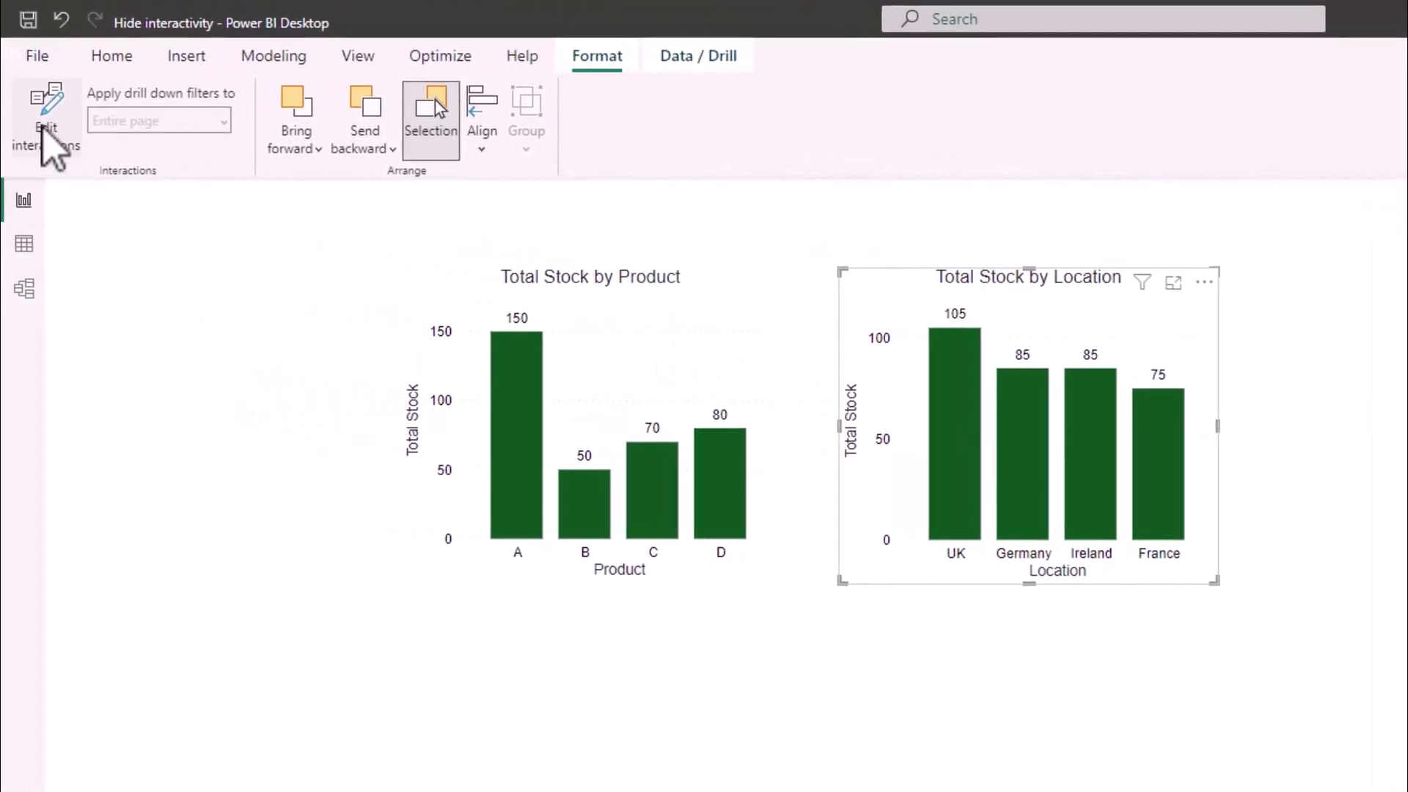
left_click(48, 143)
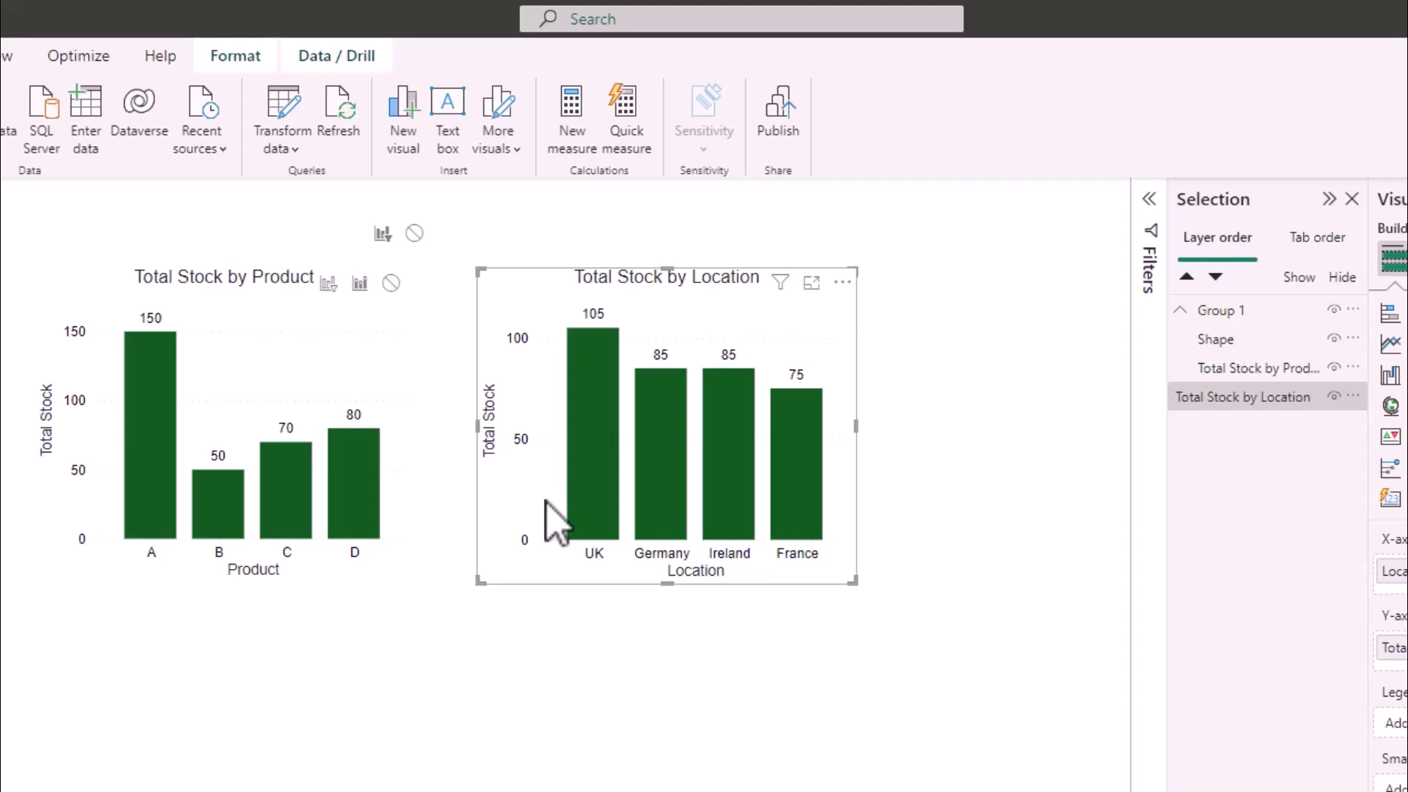
Set the Location chart's effect on the Product chart to None and move the shape over it.
key("alt+w")
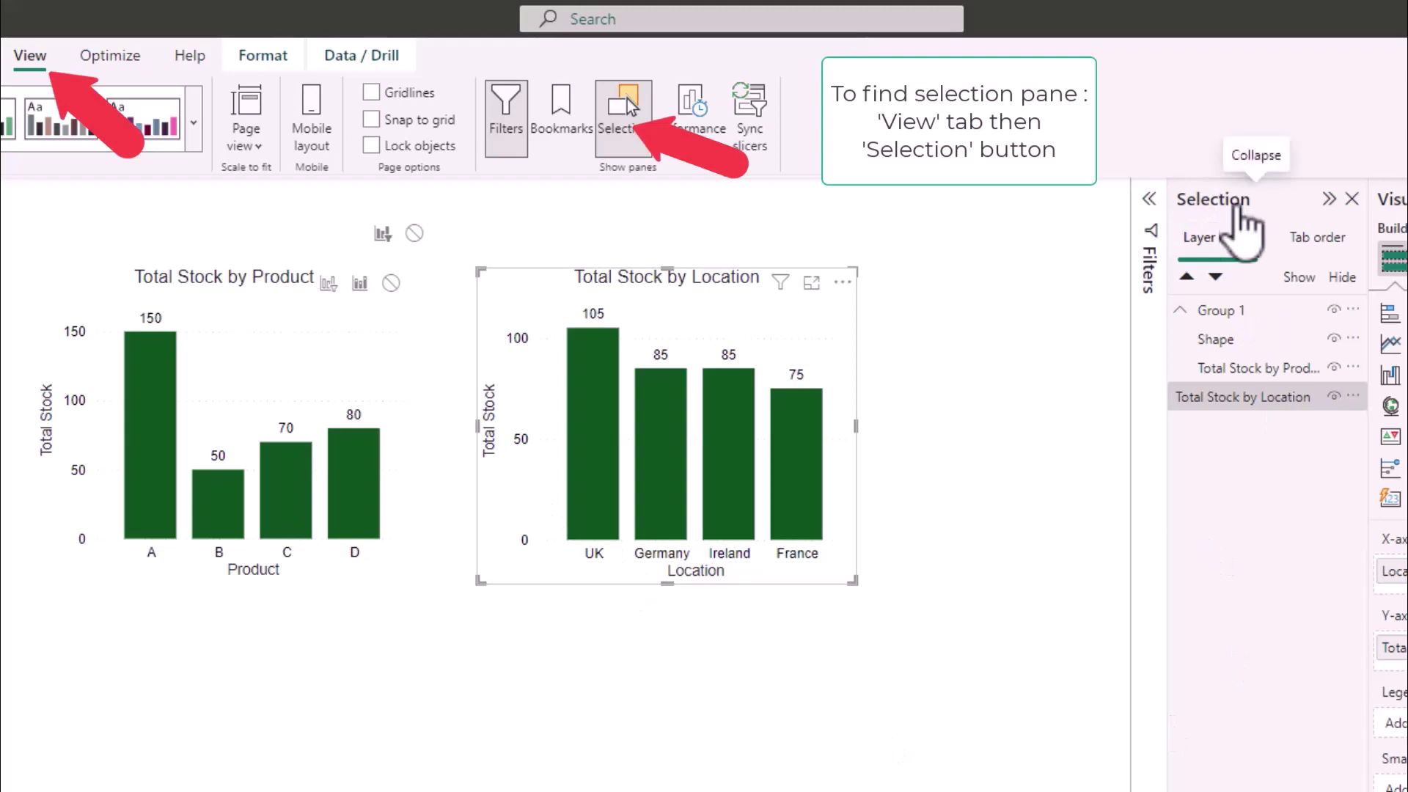
left_click(1218, 345)
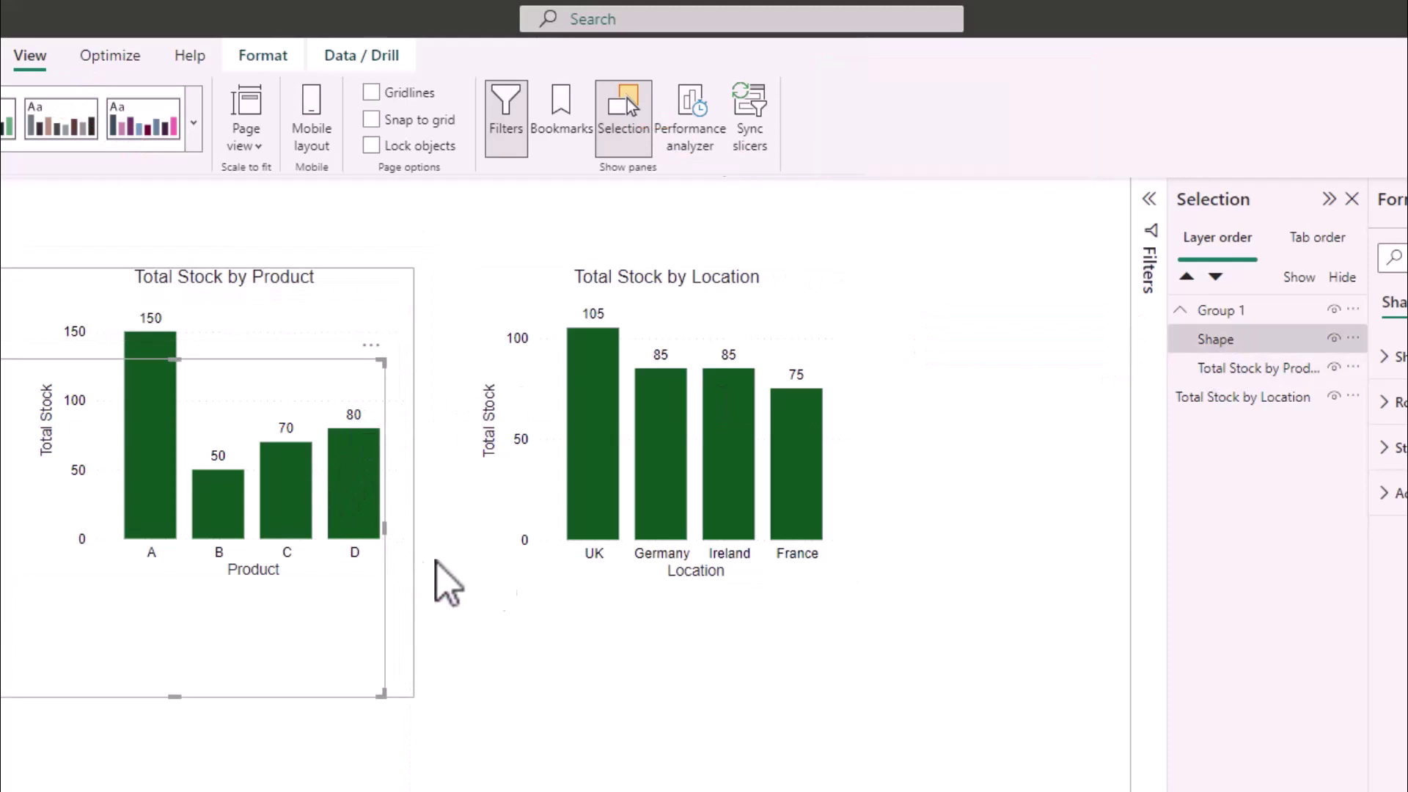
left_click(561, 566)
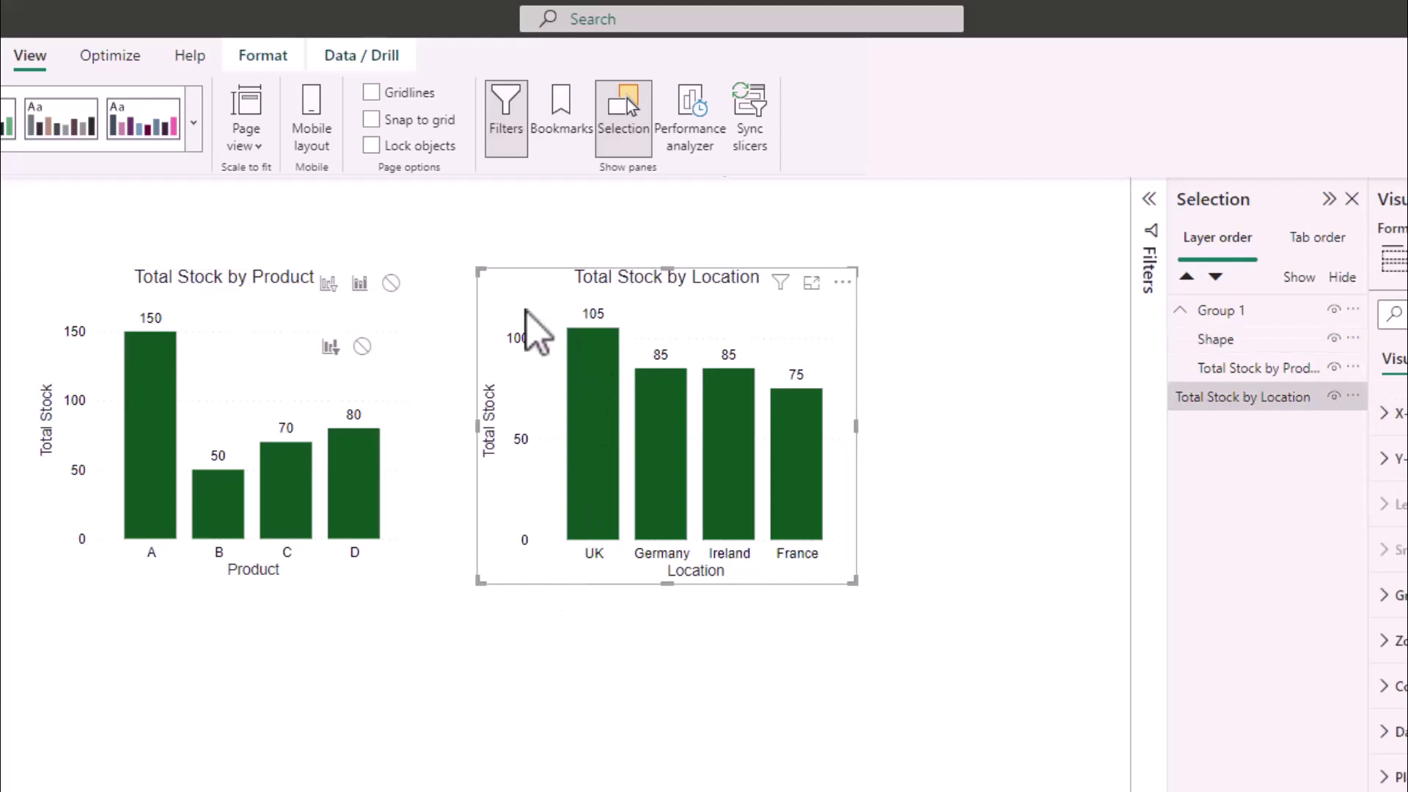
left_click(391, 283)
left_click(1238, 340)
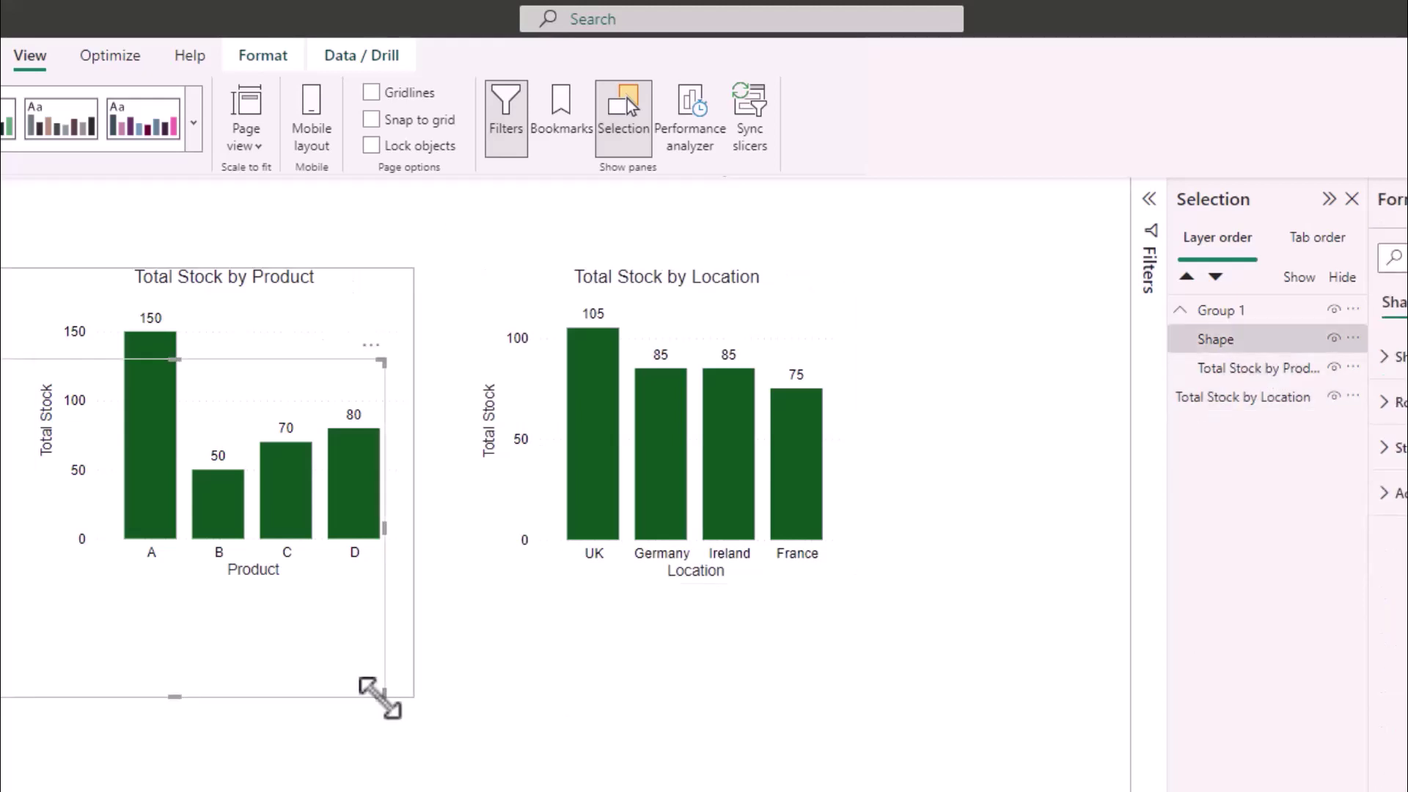
left_click_drag(330, 675, 338, 592)
left_click(451, 743)
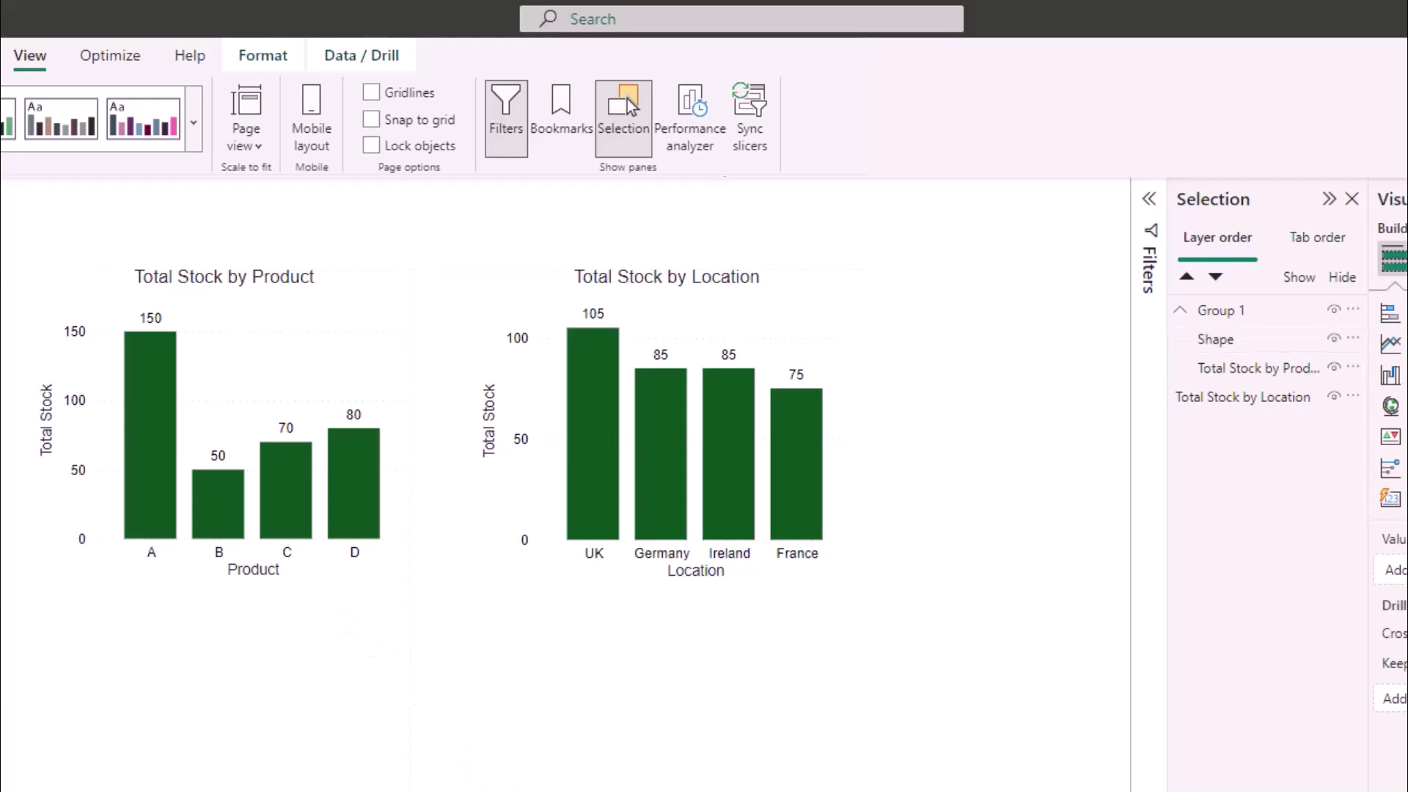
left_click(306, 510)
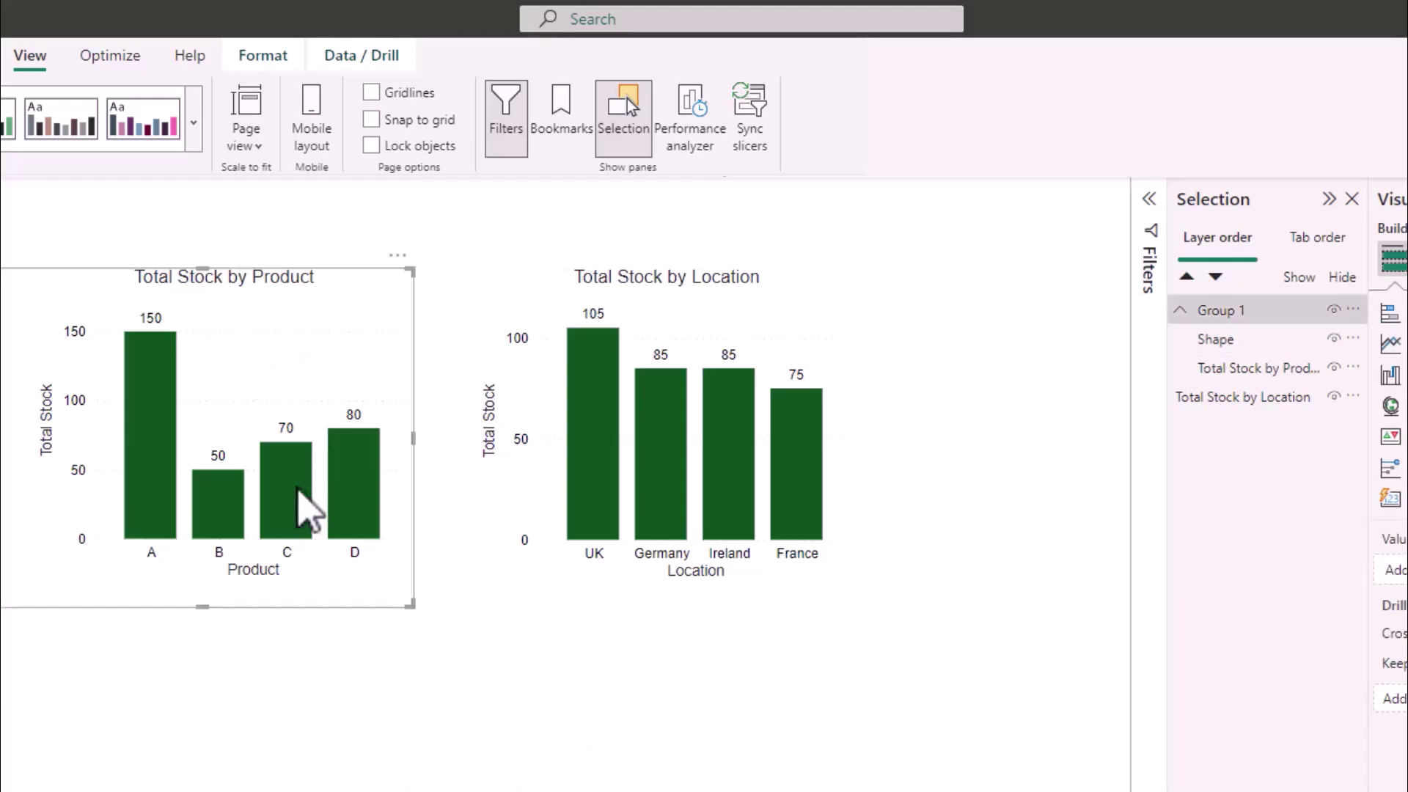
mouse_move(667, 469)
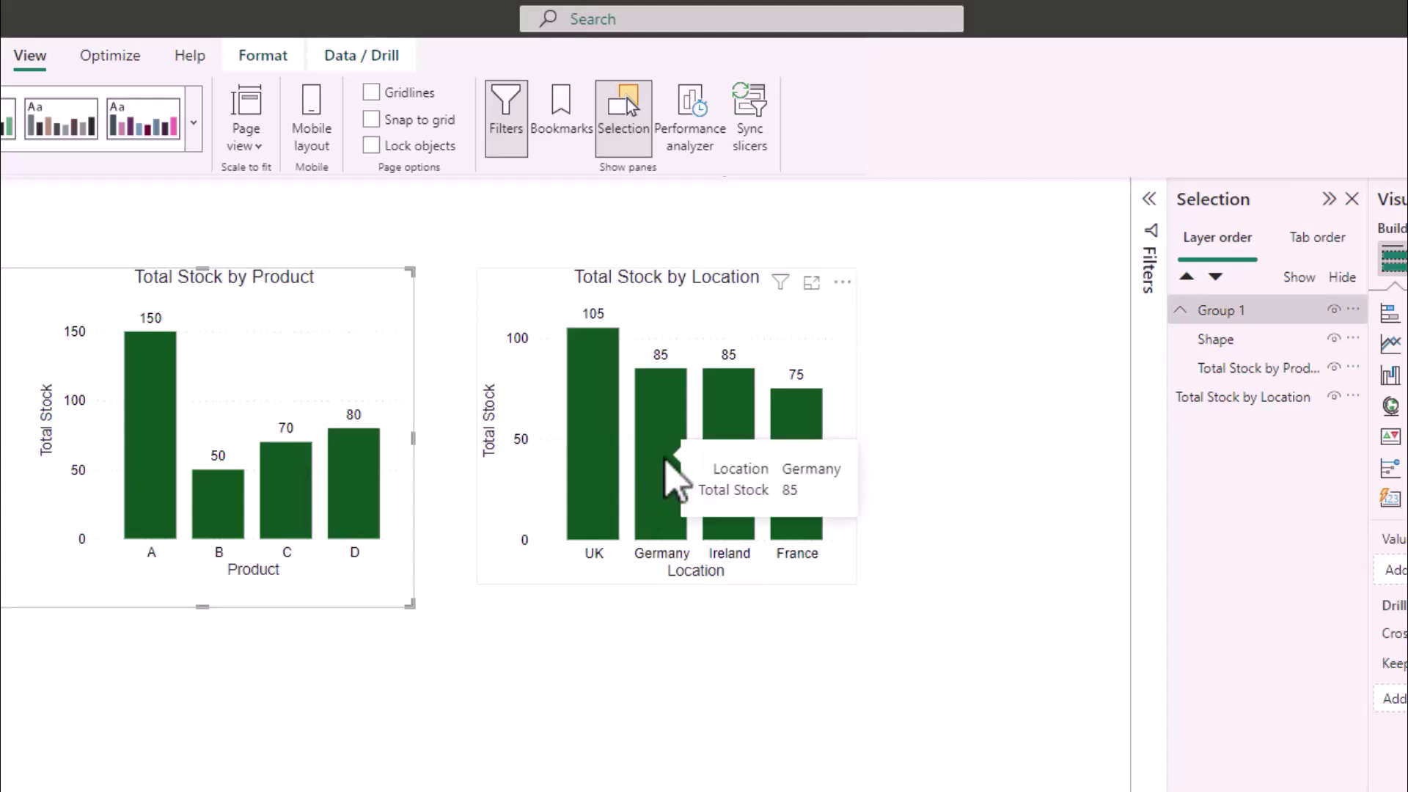
left_click(665, 459)
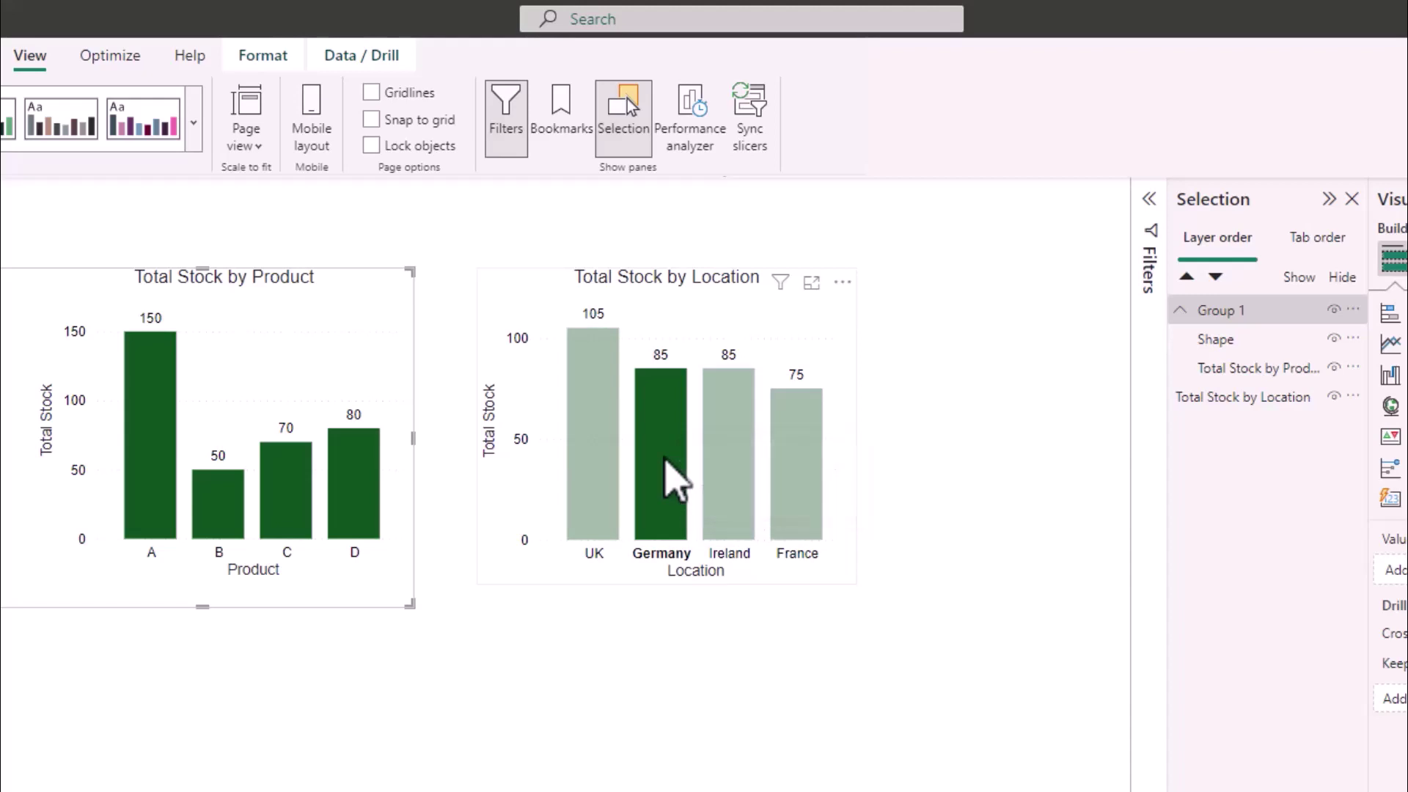
left_click(665, 459)
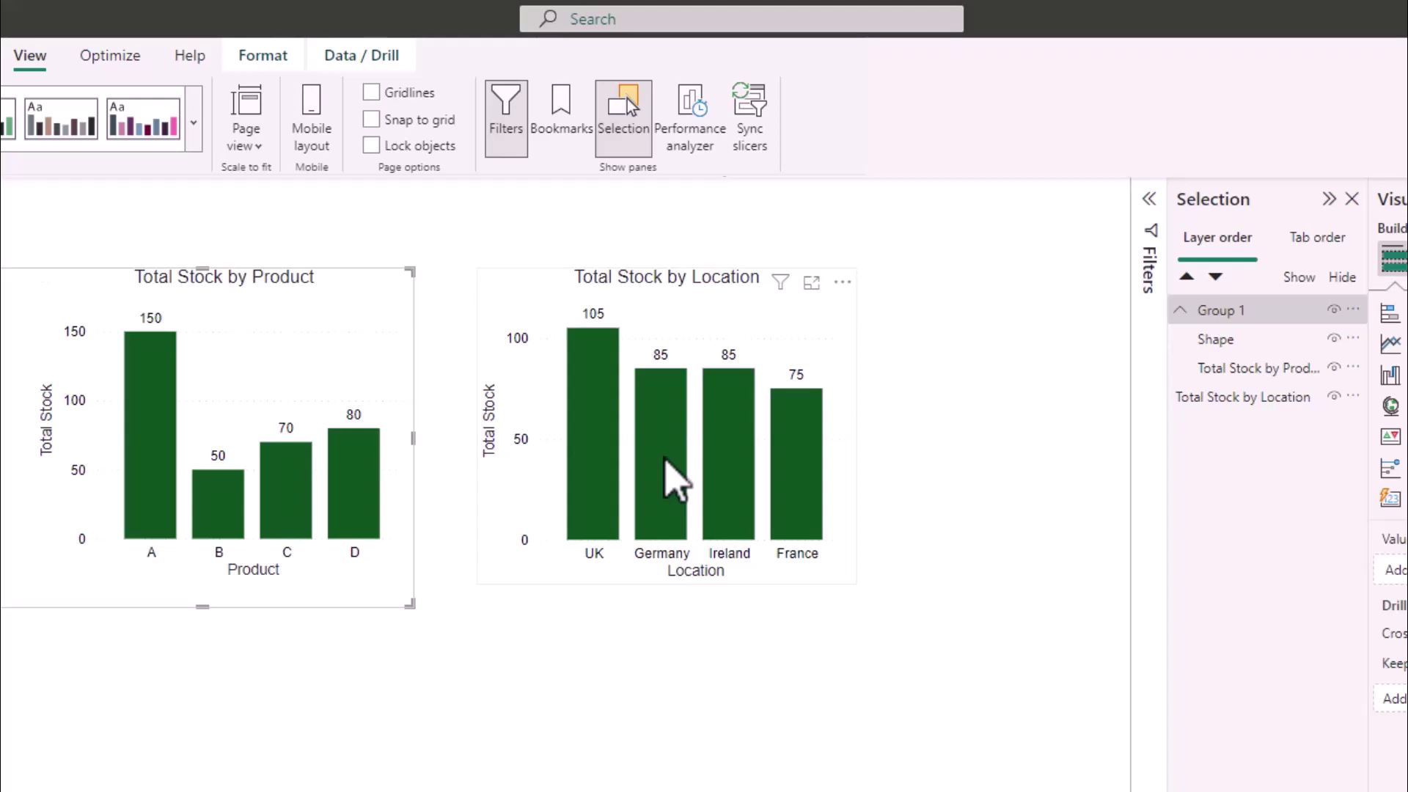